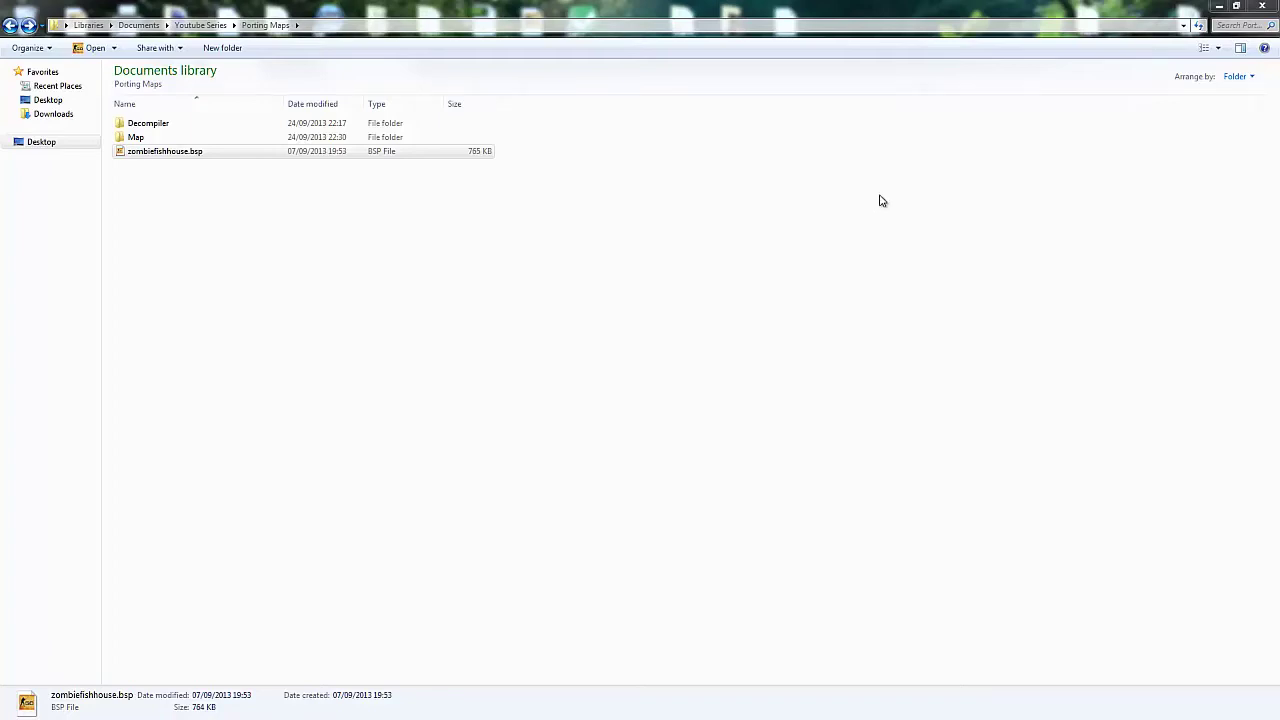
Step: Launch the map decompiler bspsrc.jar from the Decompiler folder
left_click(190, 150)
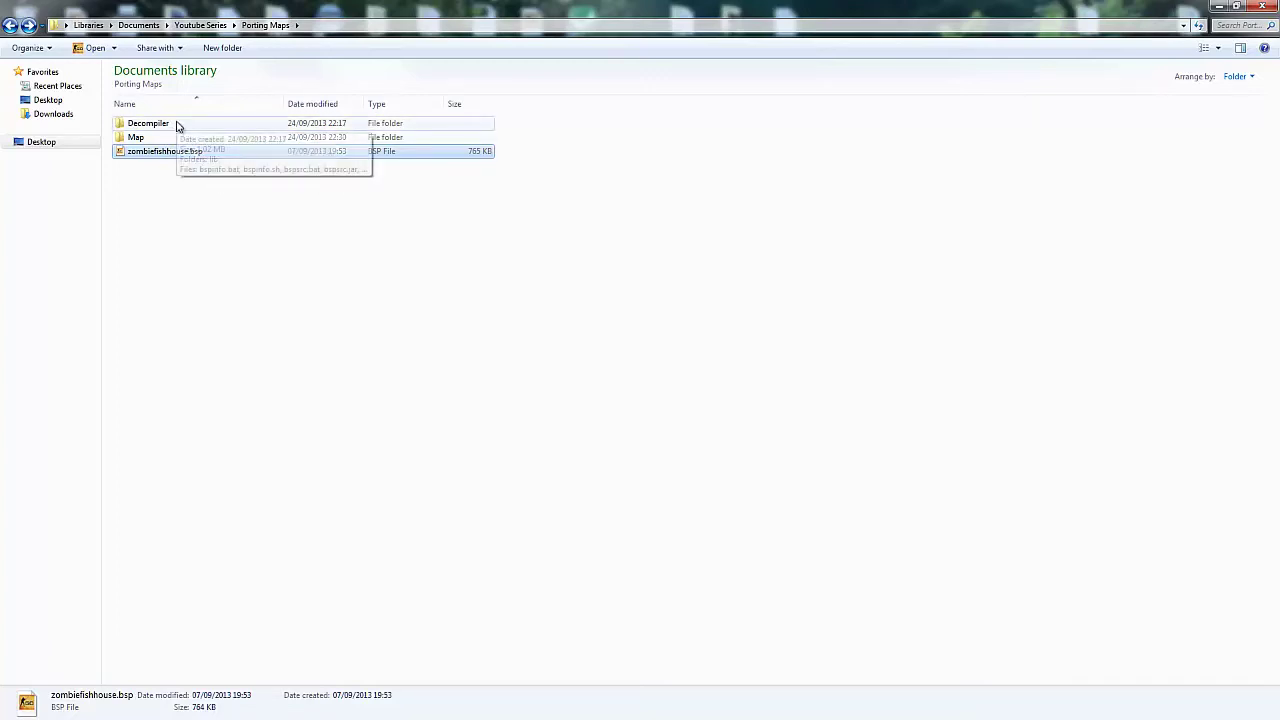
double_click(160, 123)
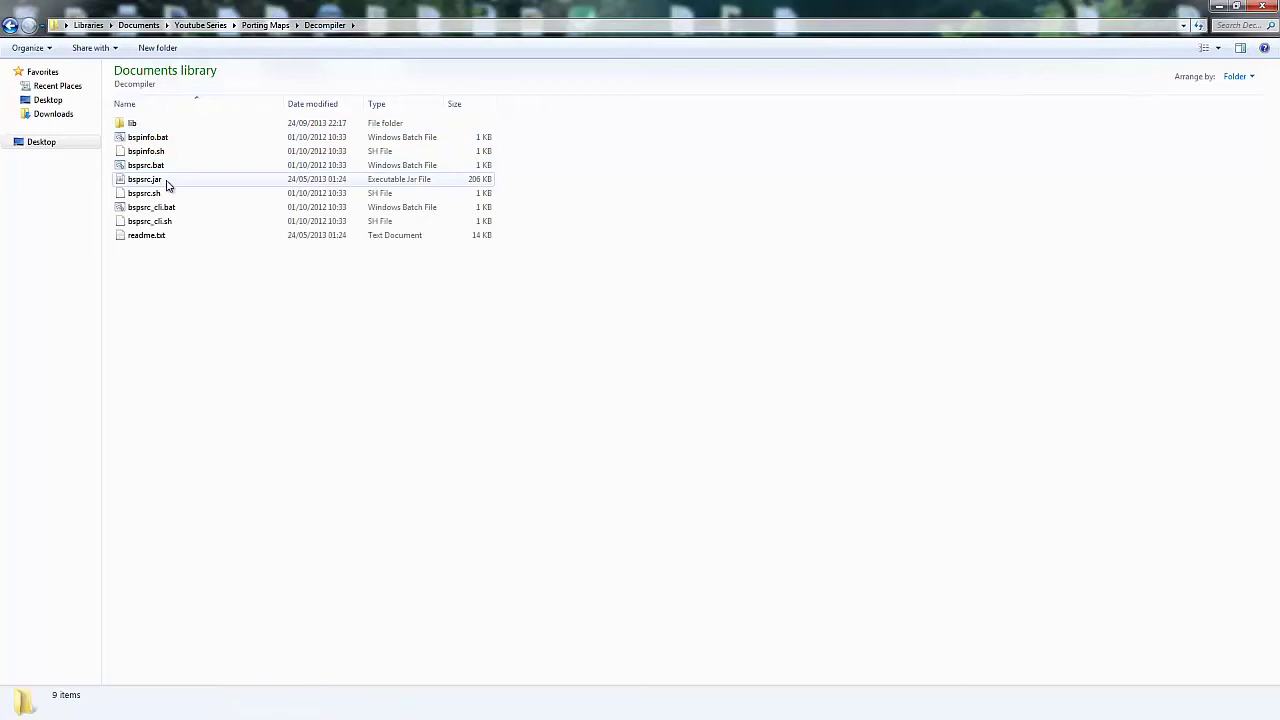
left_click(168, 182)
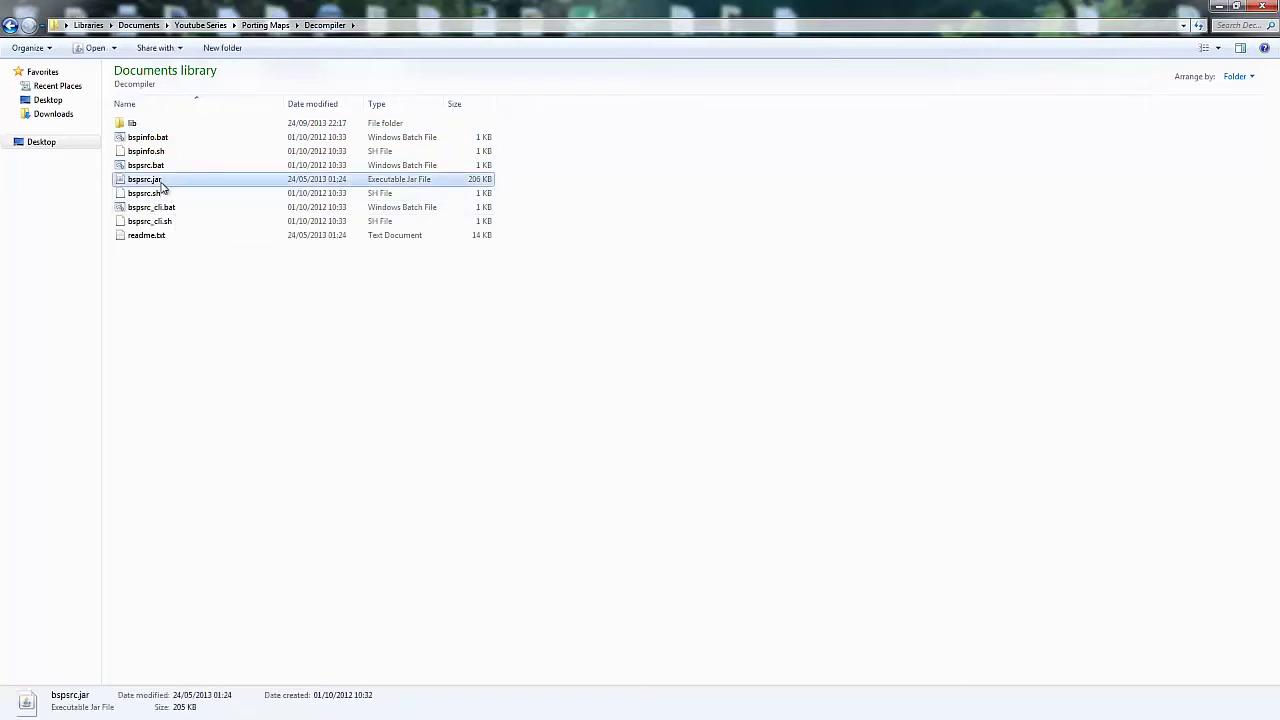
double_click(174, 182)
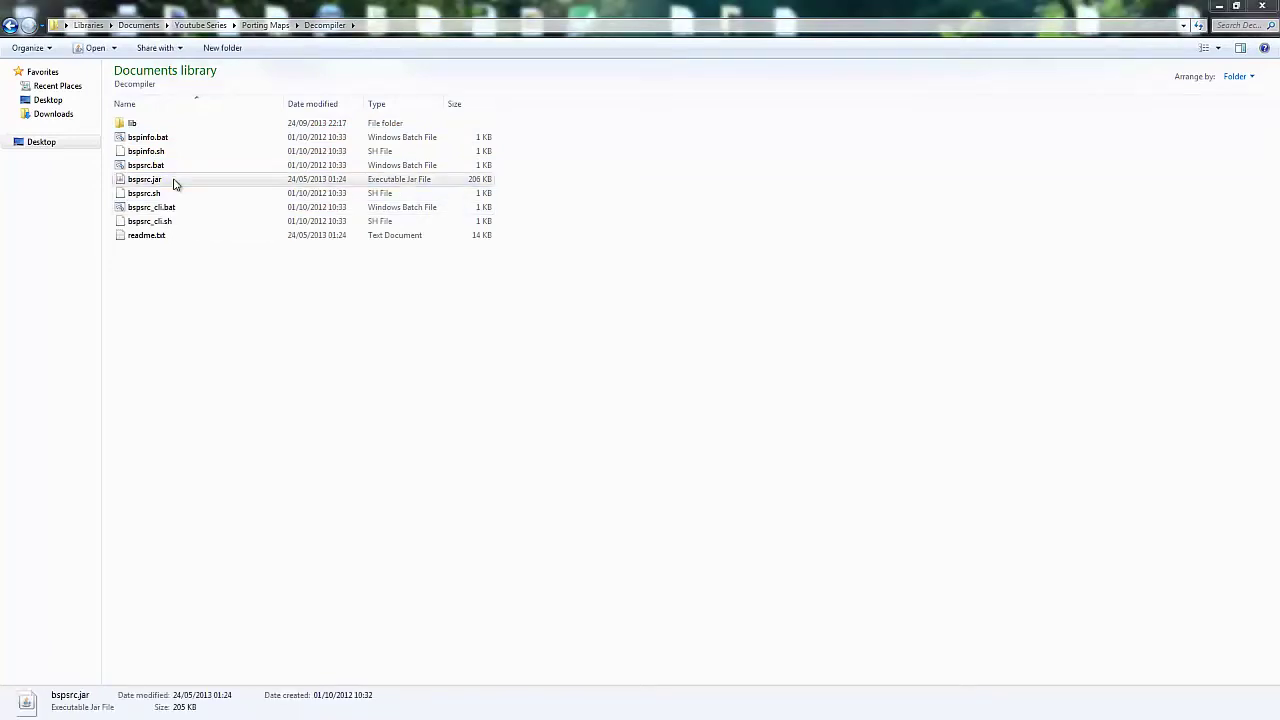
Step: Enable extraction of embedded files in BSPSource and add zombiefishhouse.bsp to the list of files
left_click(286, 182)
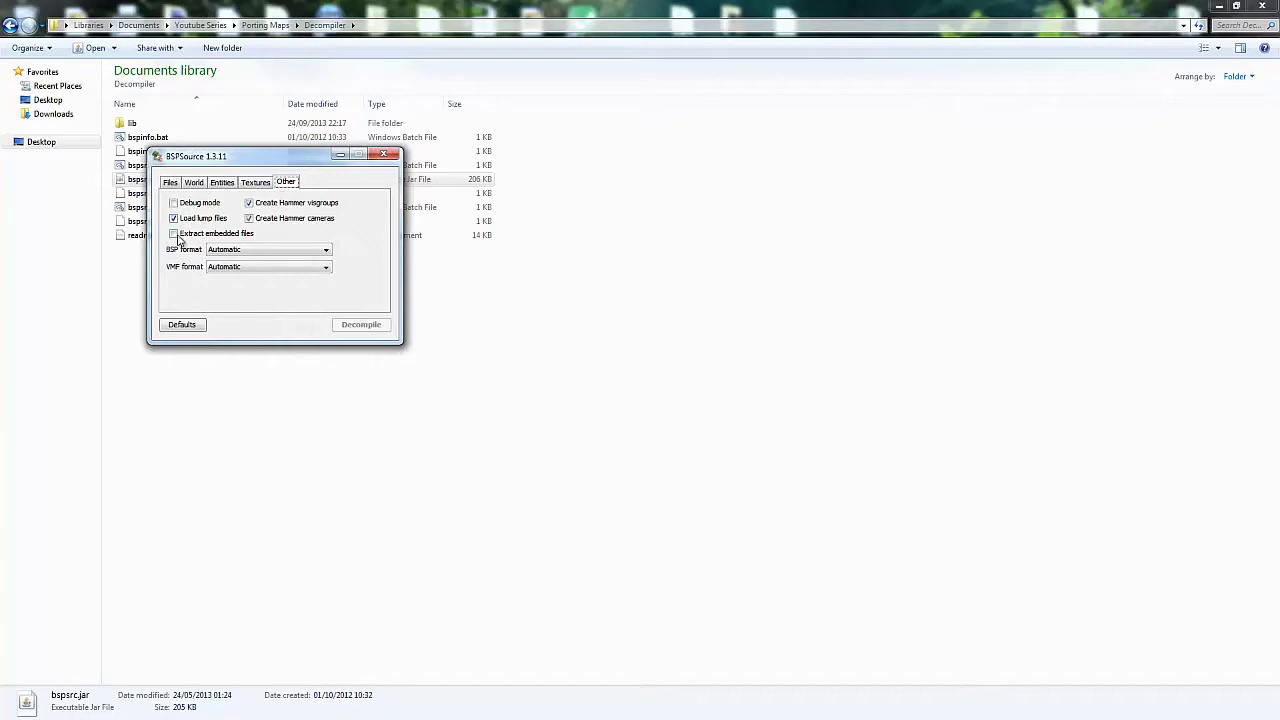
left_click(170, 182)
left_click(343, 206)
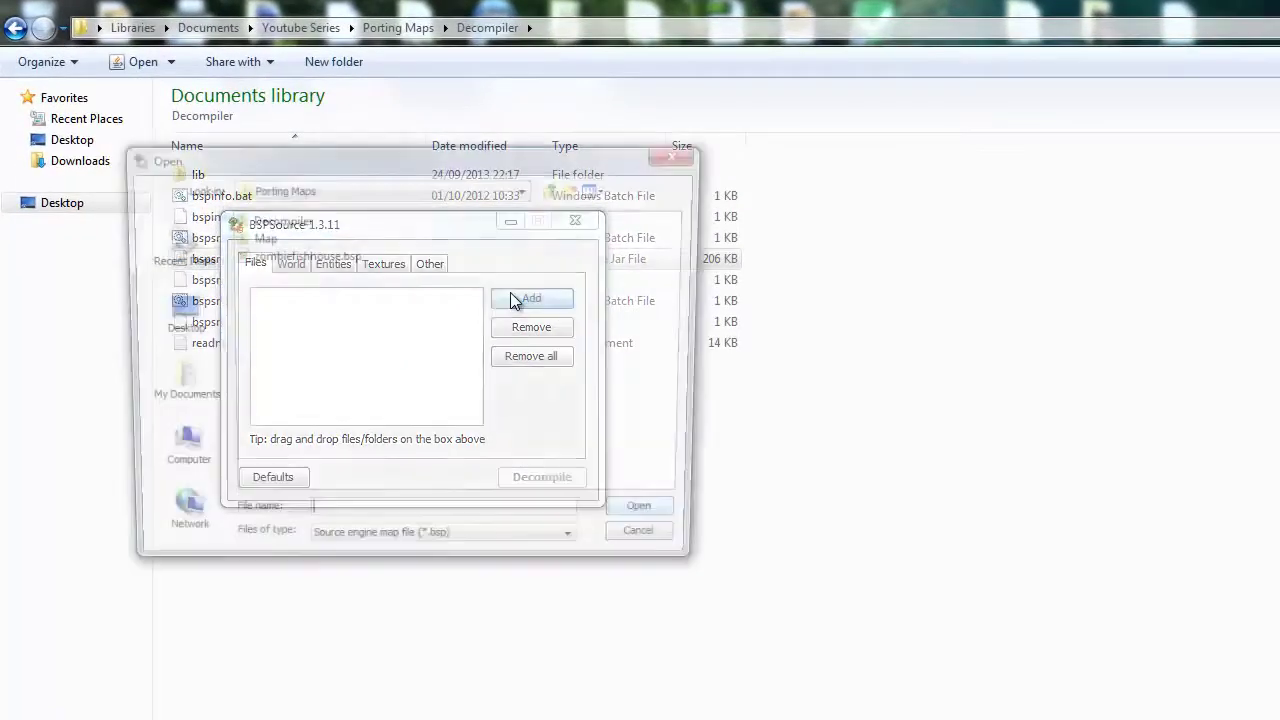
double_click(323, 256)
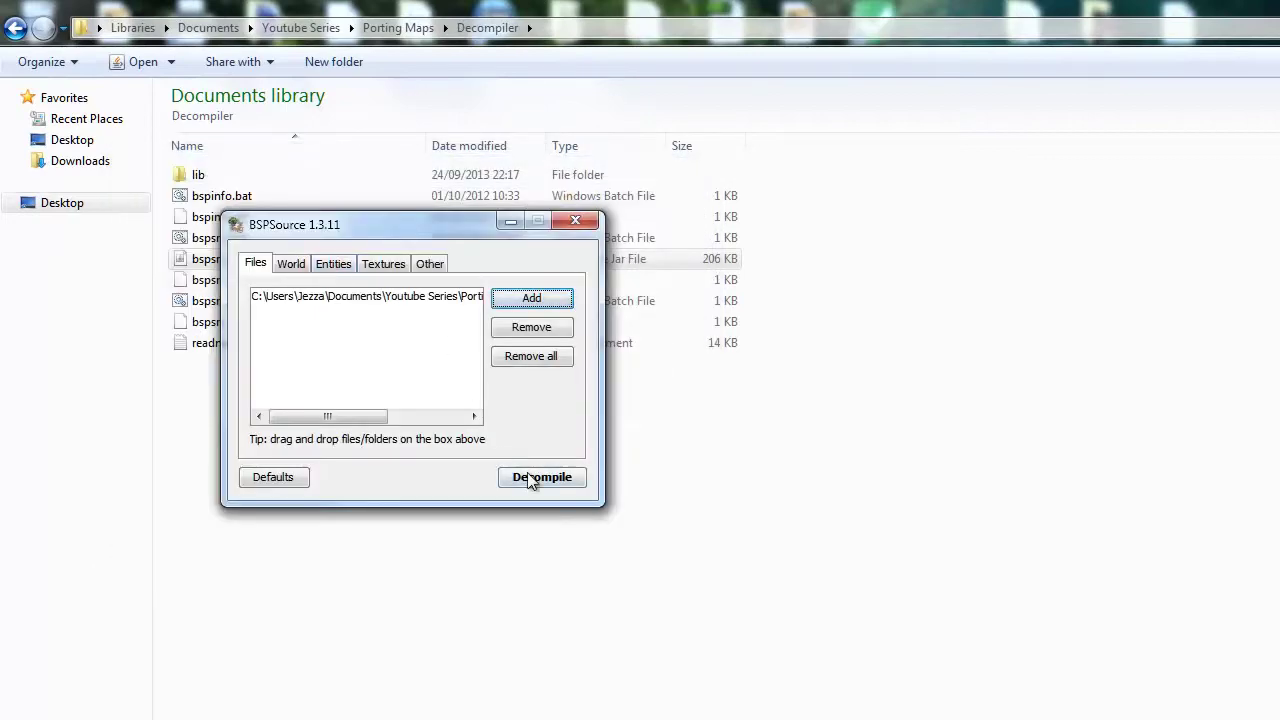
Step: Decompile the map into the Map folder as zombiefishhouse_d.vmf, and close the decompiler
left_click(530, 478)
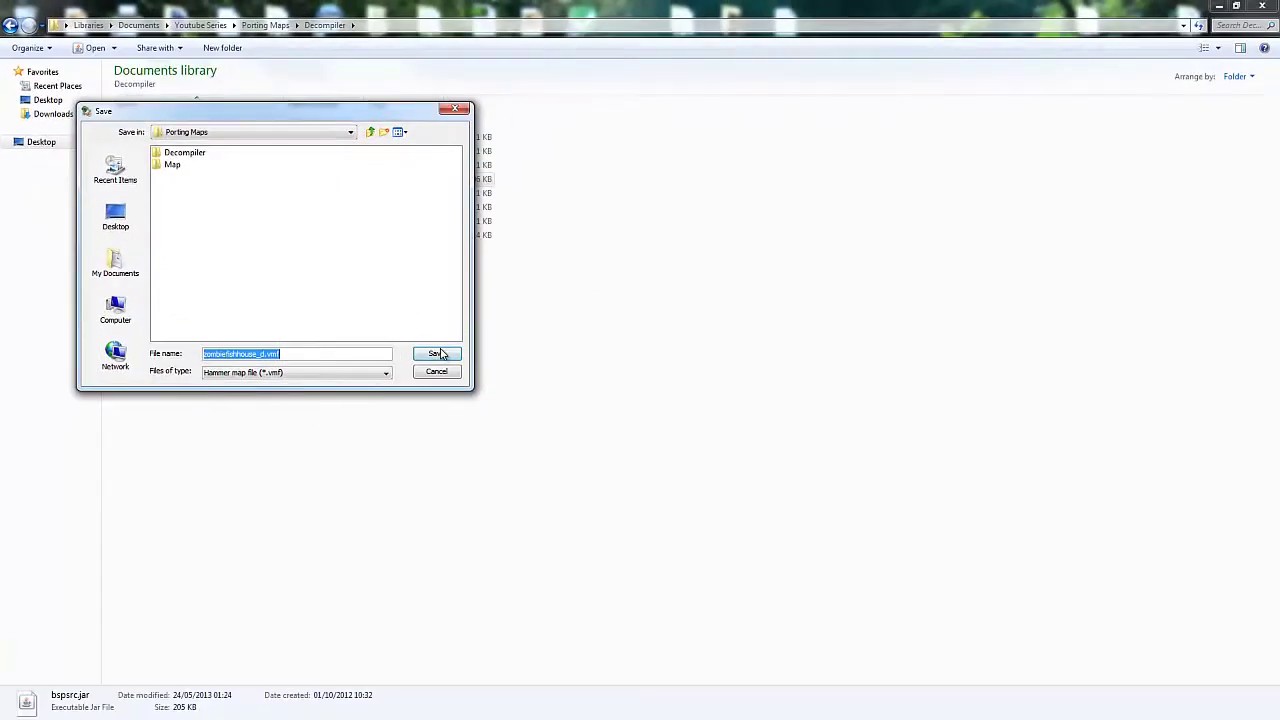
left_click(443, 353)
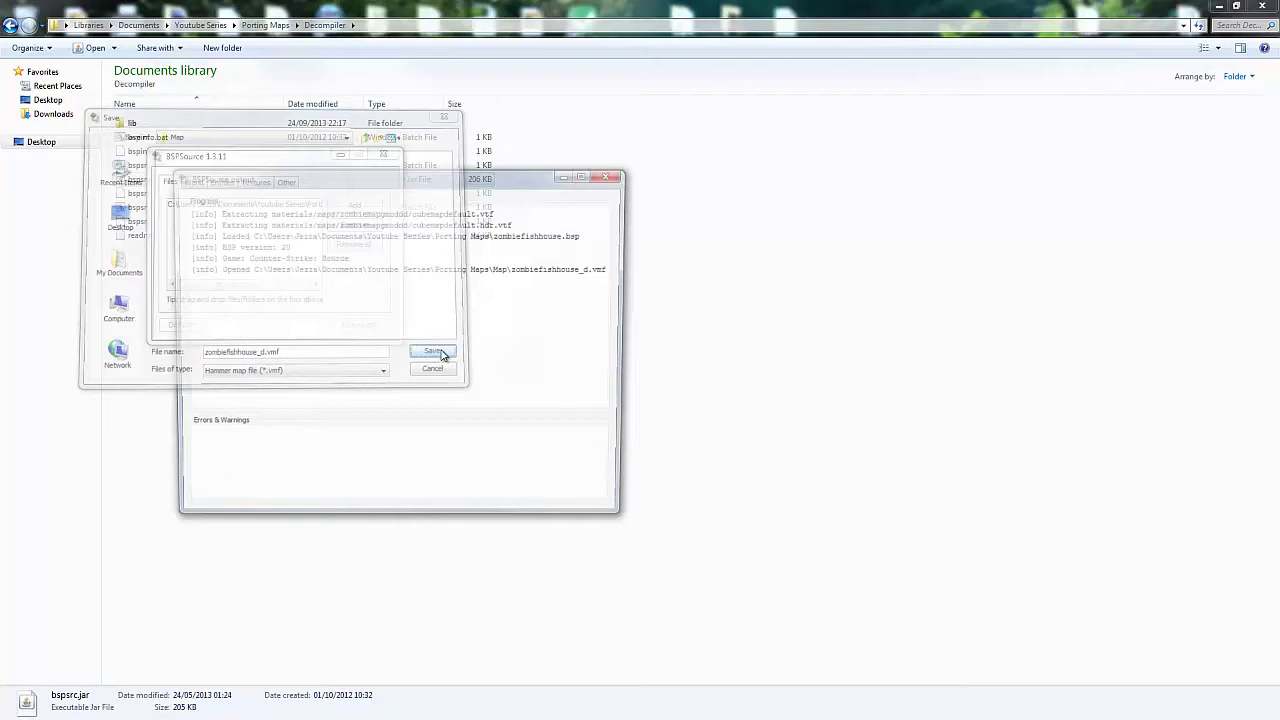
left_click_drag(447, 403, 430, 210)
left_click(430, 276)
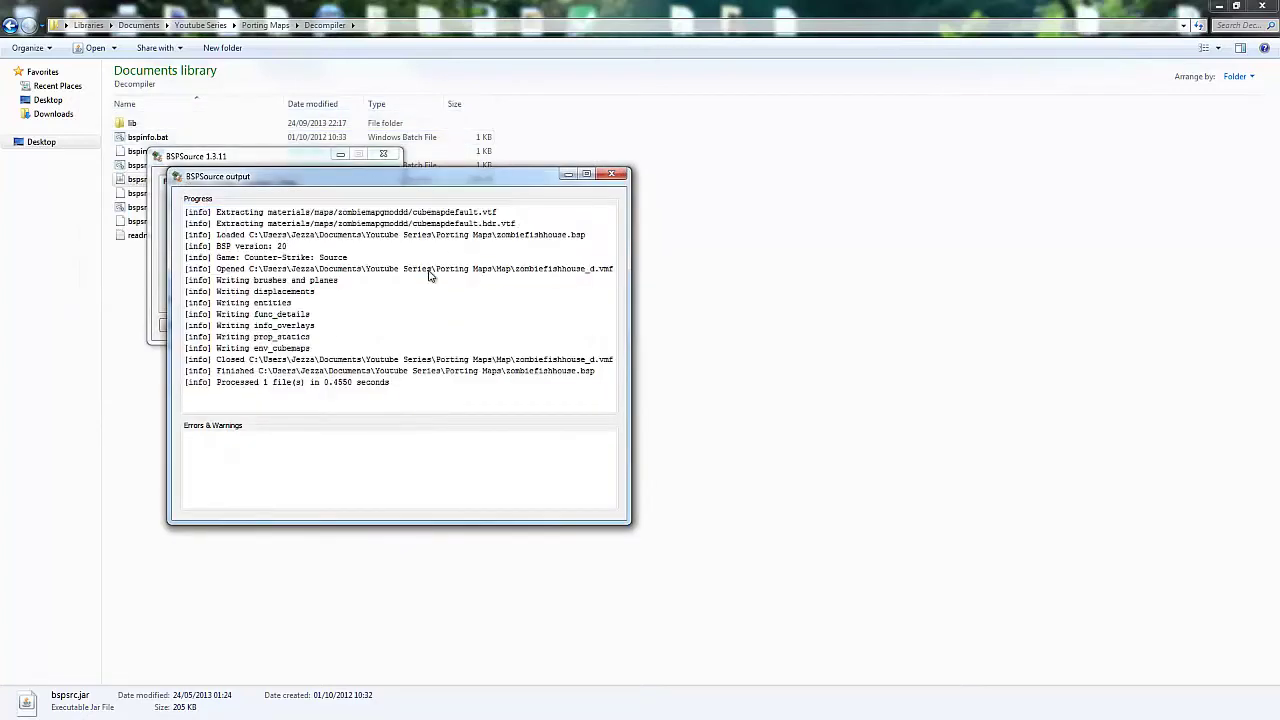
left_click(614, 176)
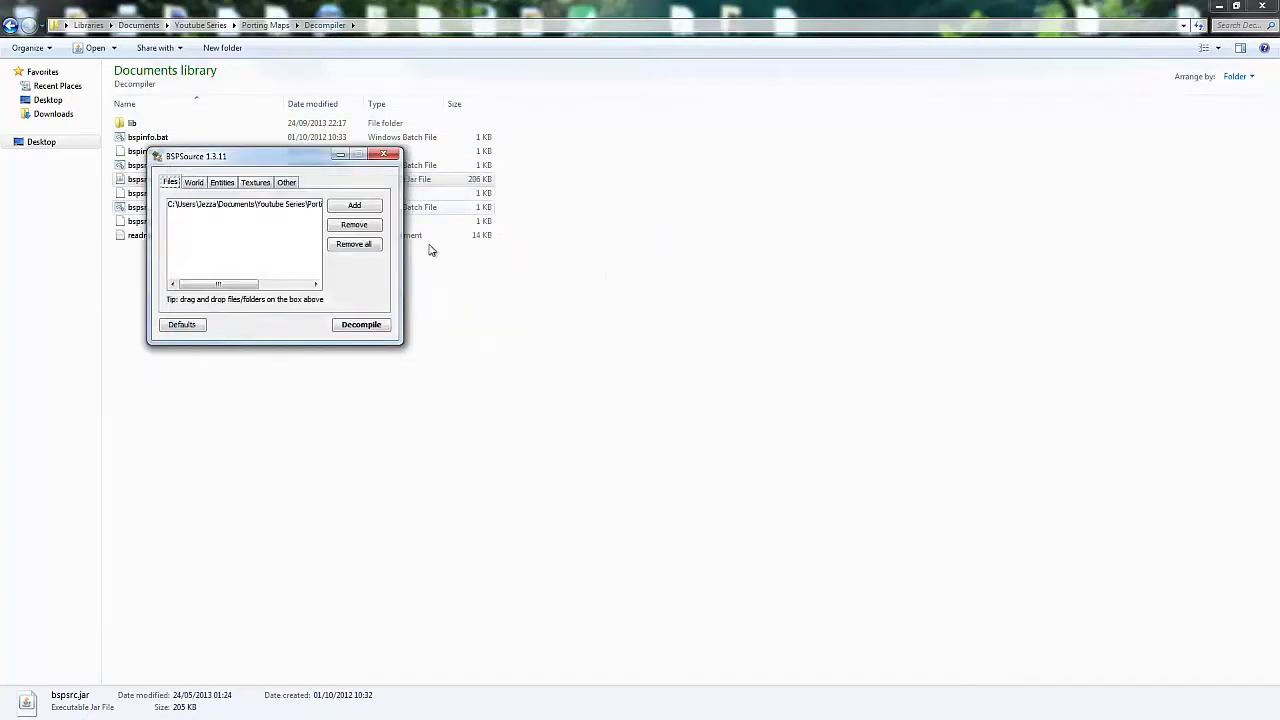
left_click(401, 153)
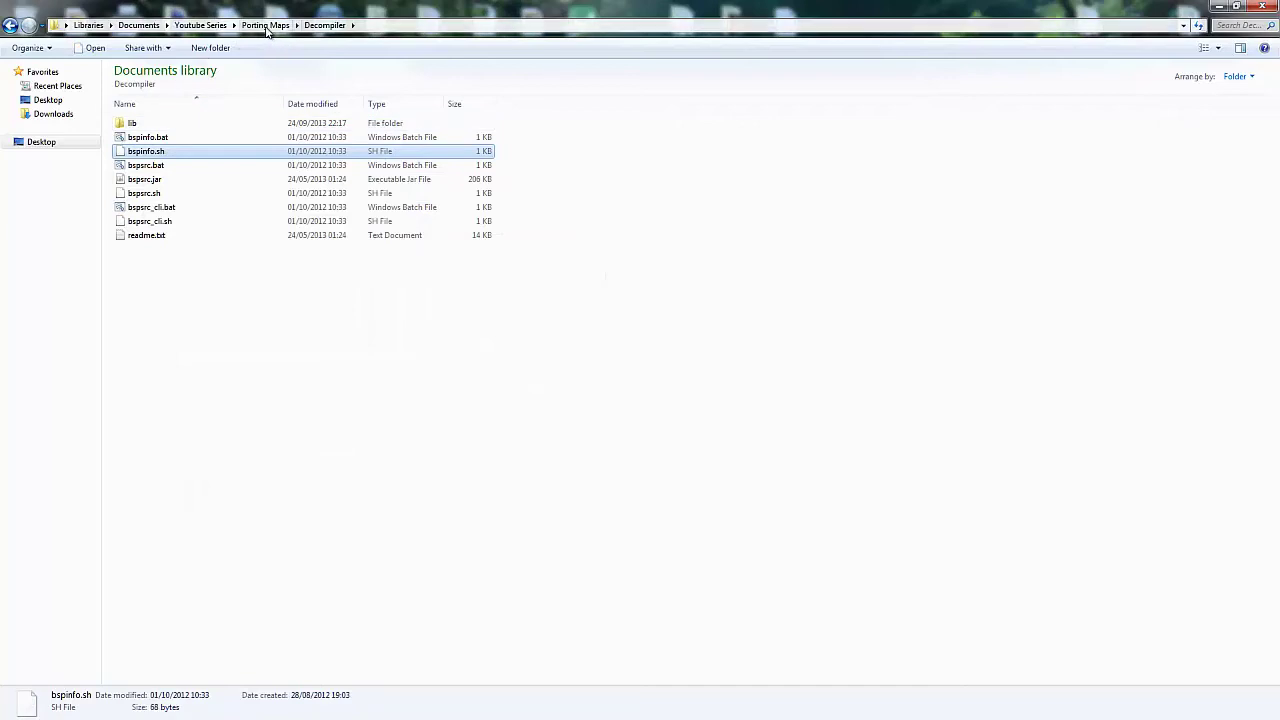
Step: Go to the Map folder inside Porting Maps to check the decompiled files
left_click(265, 27)
double_click(178, 136)
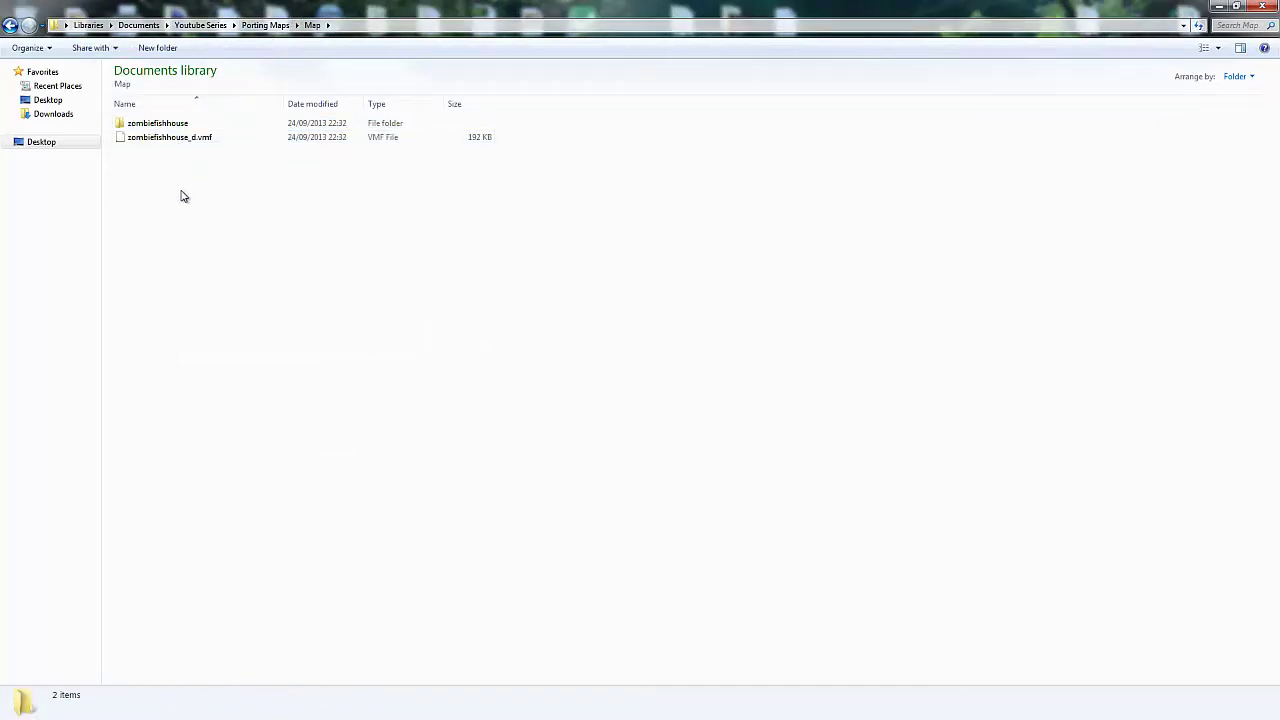
left_click_drag(183, 196, 189, 145)
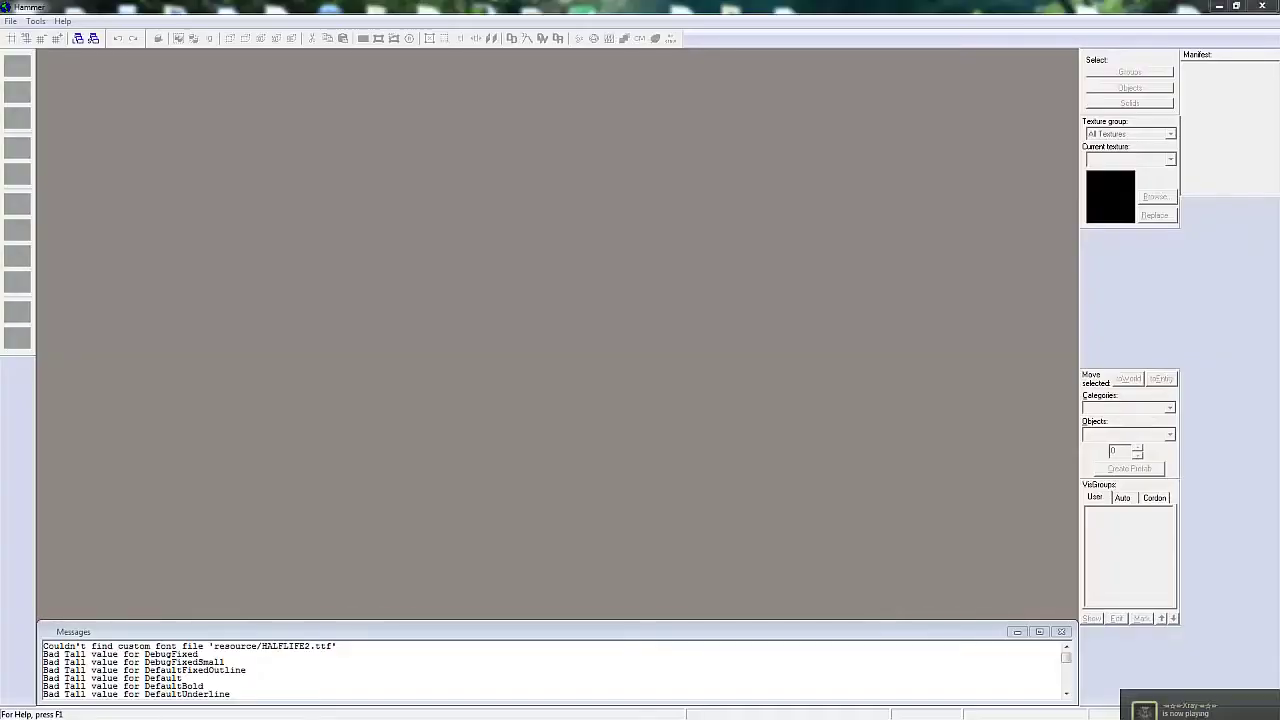
Step: Switch to Hammer and open zombiefishhouse_d.vmf from the Porting Maps\Map folder
left_click(11, 21)
left_click(33, 52)
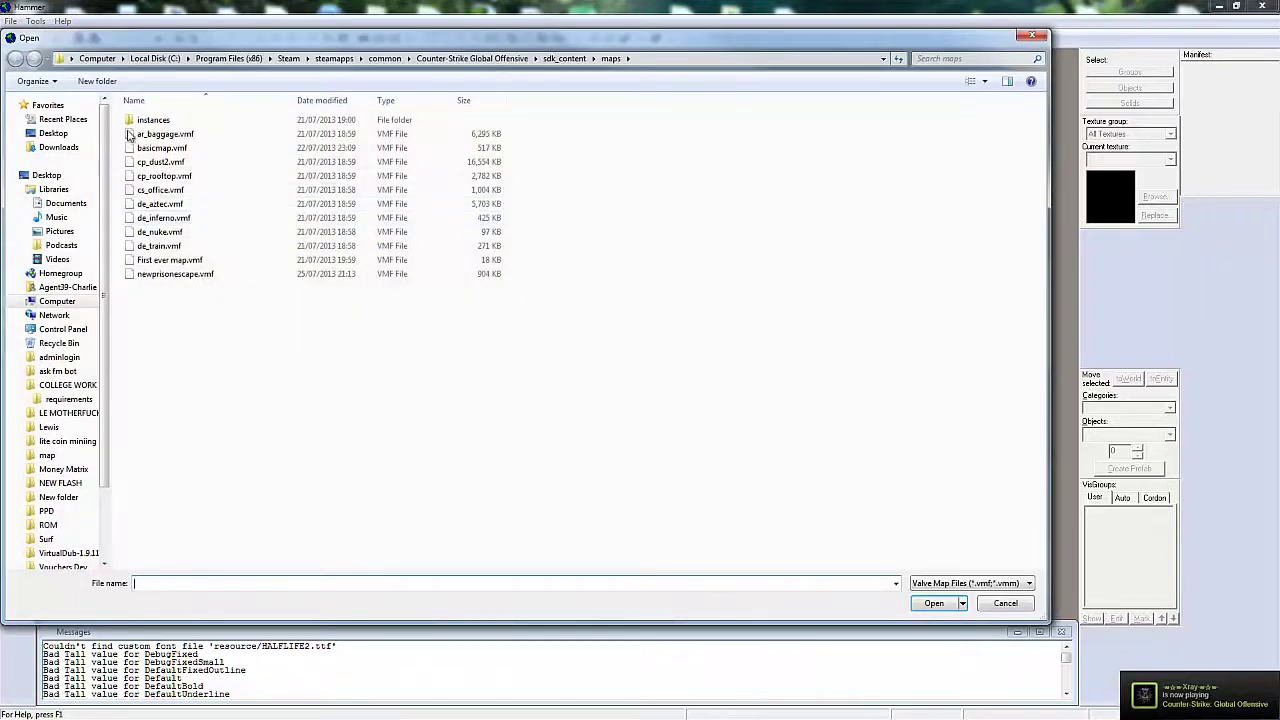
left_click(697, 58)
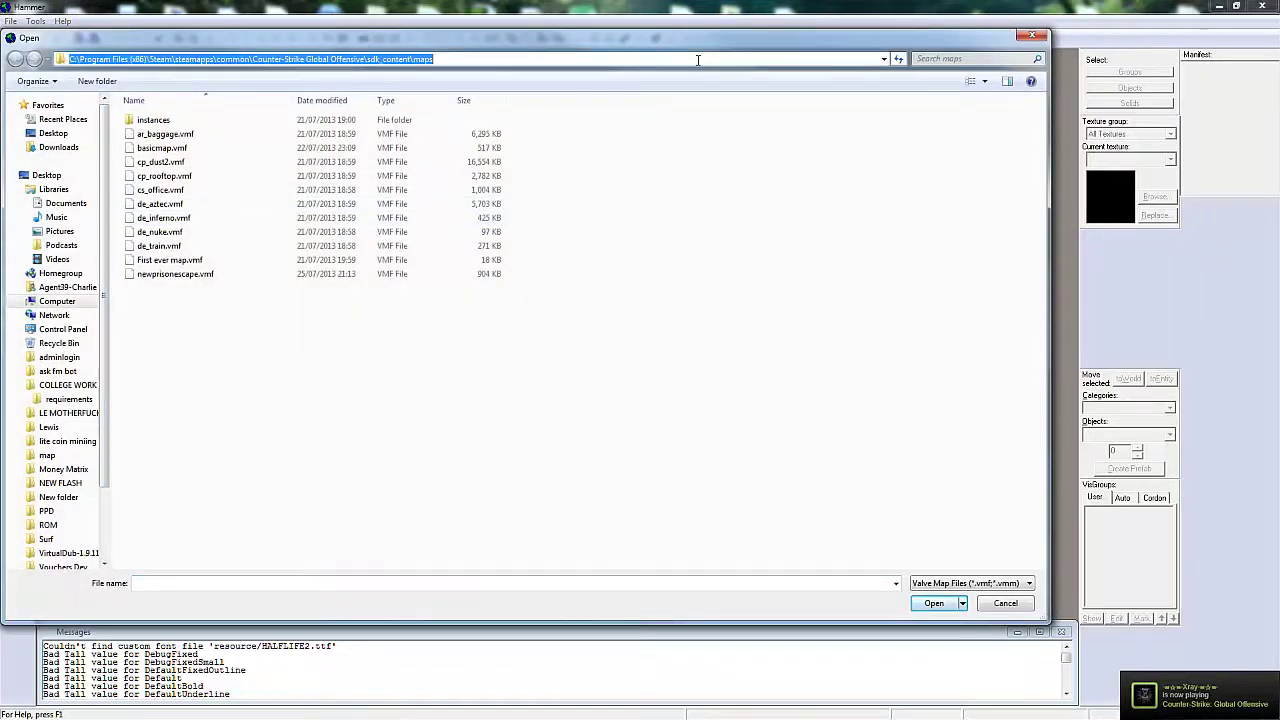
type("C:\\Users\\Jezza\\Documents\\Youtube Series\\Porting Maps\\Map")
key("Return")
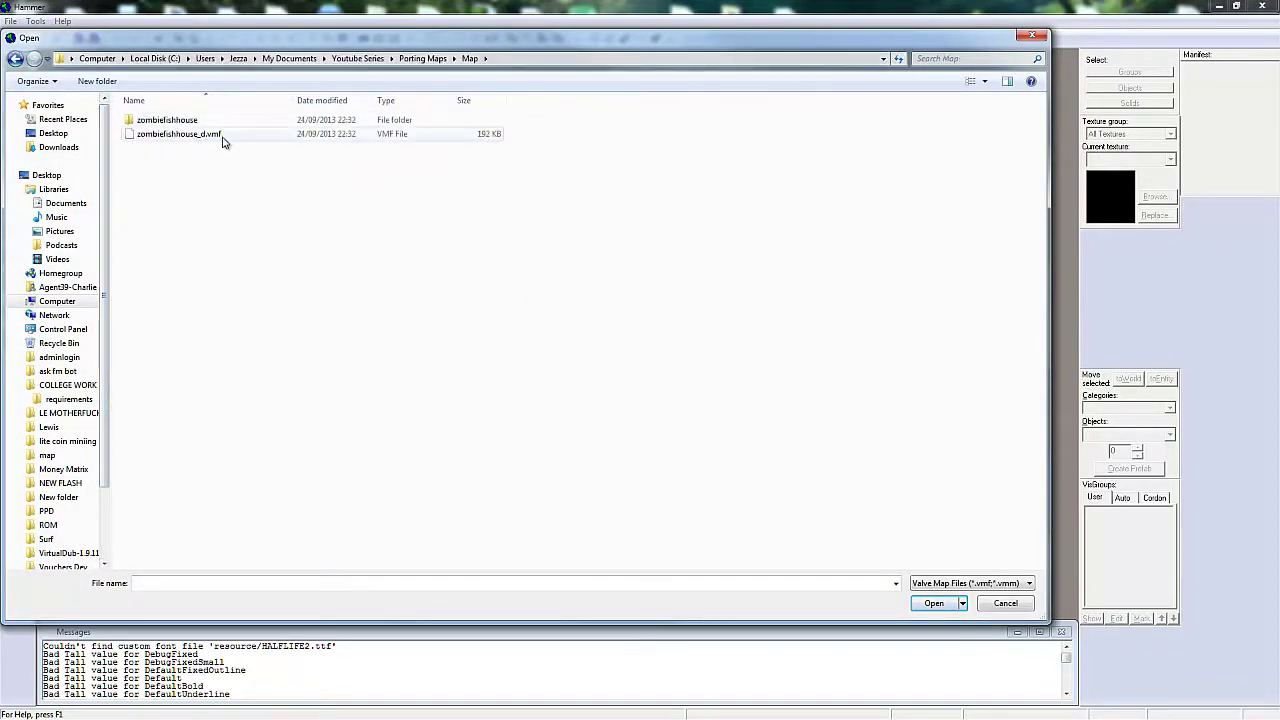
left_click(226, 140)
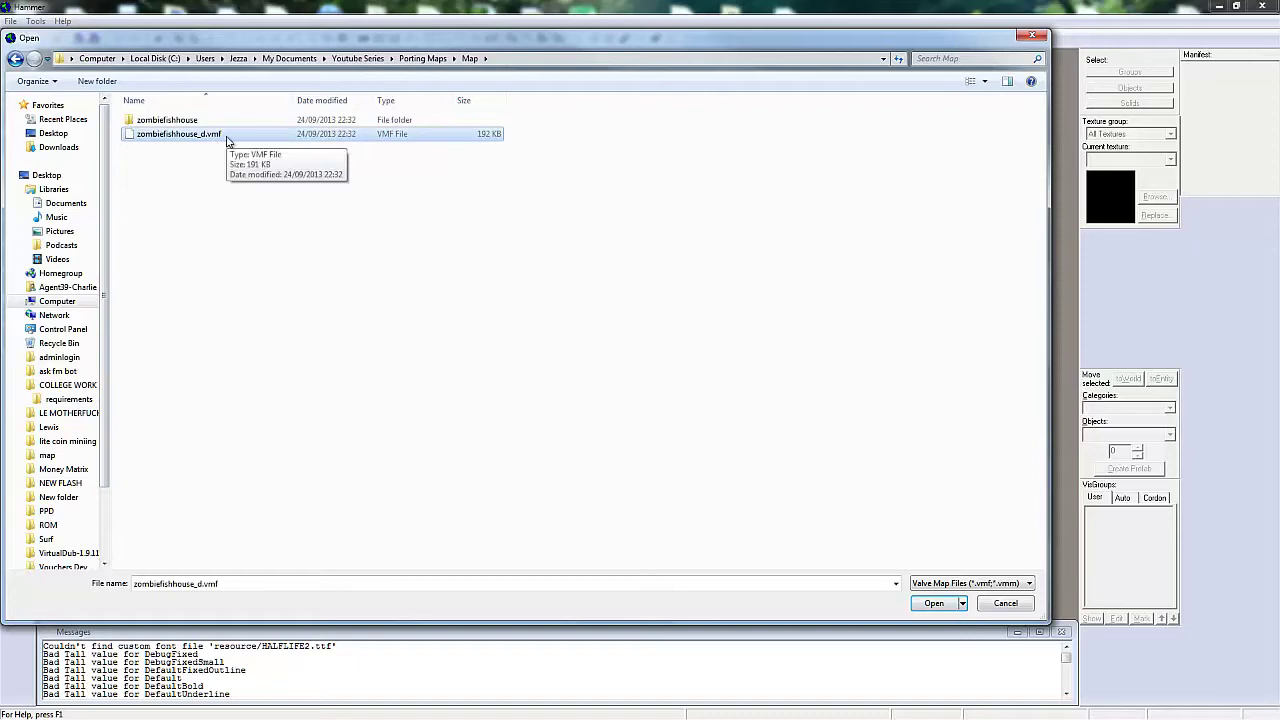
double_click(227, 136)
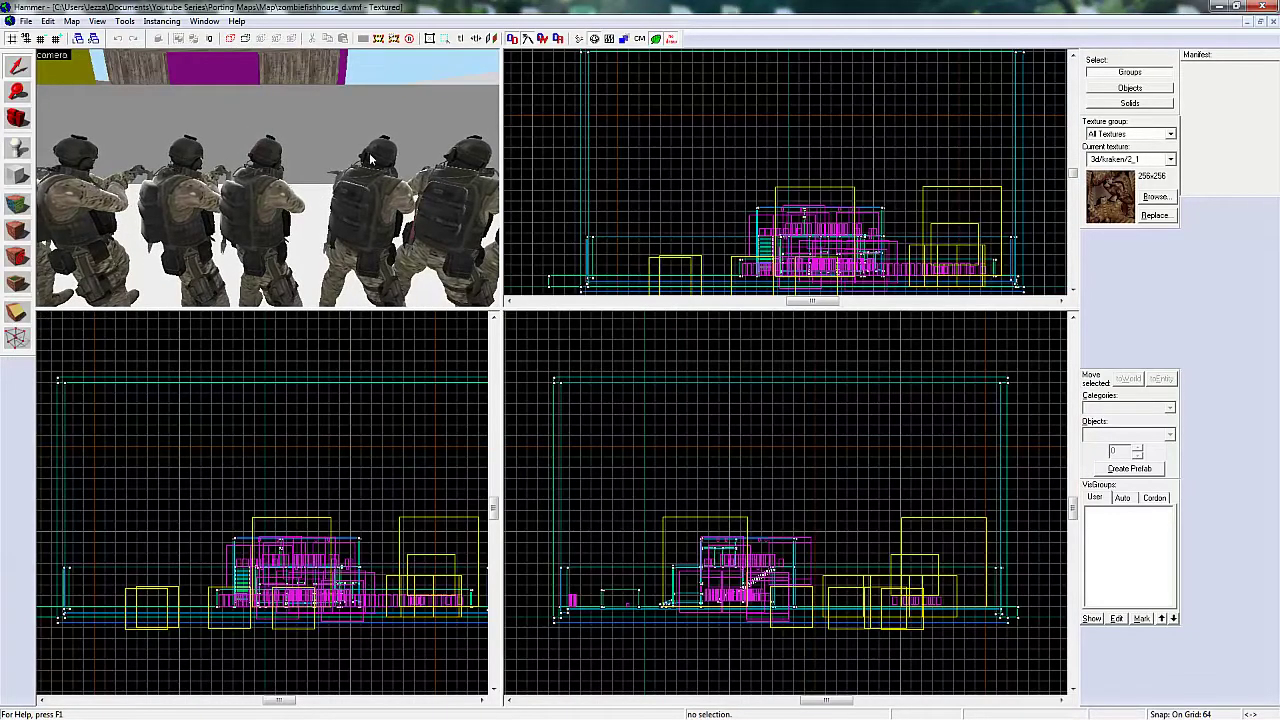
Step: Fly the 3D camera around and through the house and its yard to examine the map's models and textures
key("Left")
key("Left")
key("Left")
key("Left")
key("Left")
key("Left")
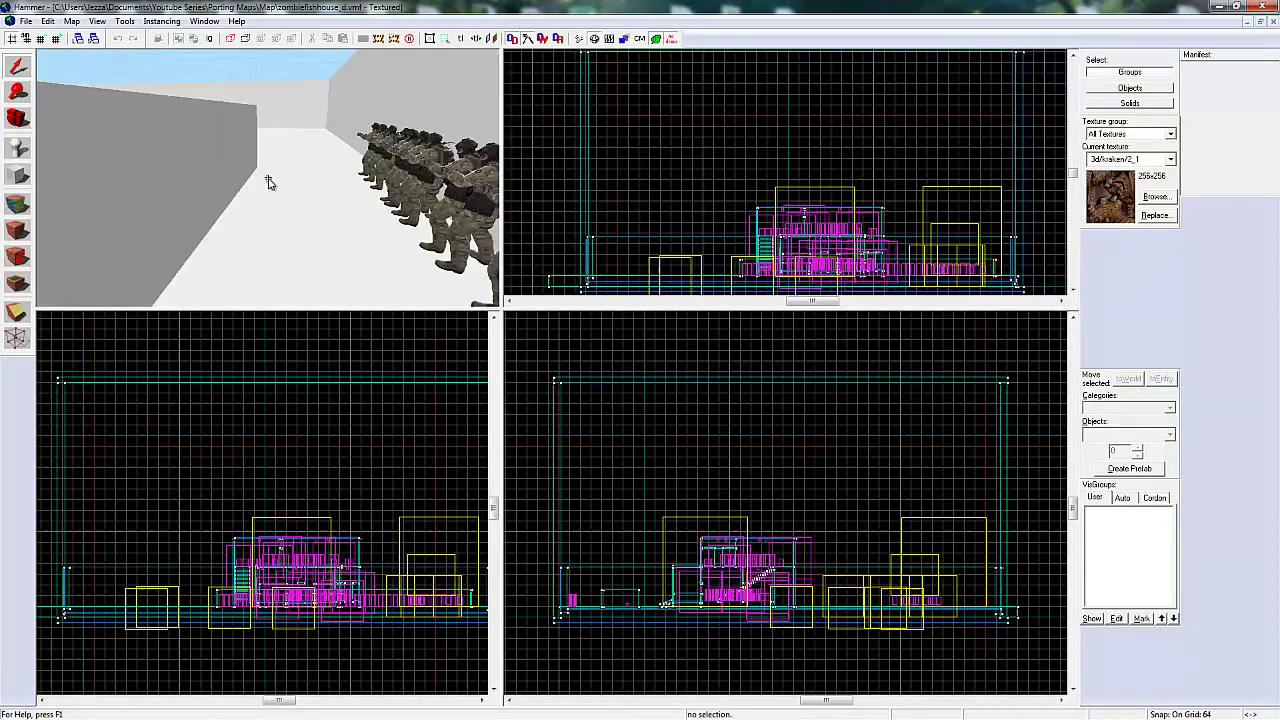
key("Left")
key("Left")
key("Left")
key("Left")
key("Left")
key("Left")
key("Left")
key("Left")
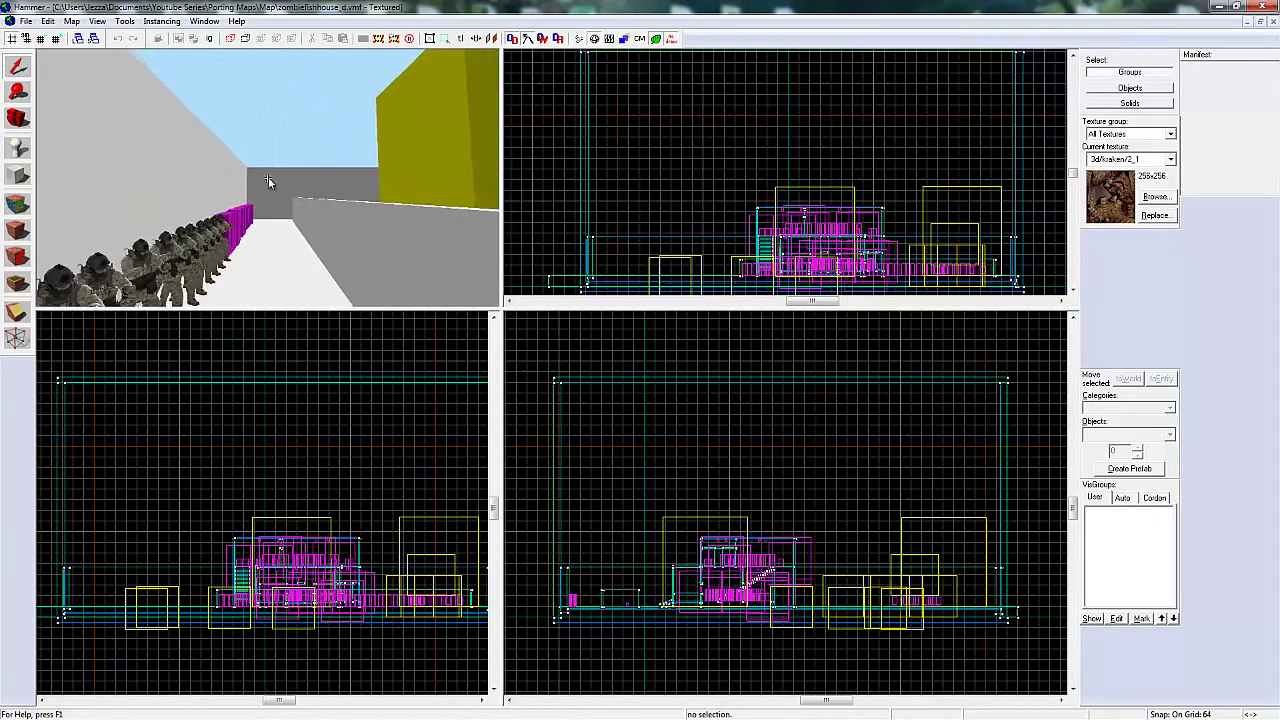
key("w")
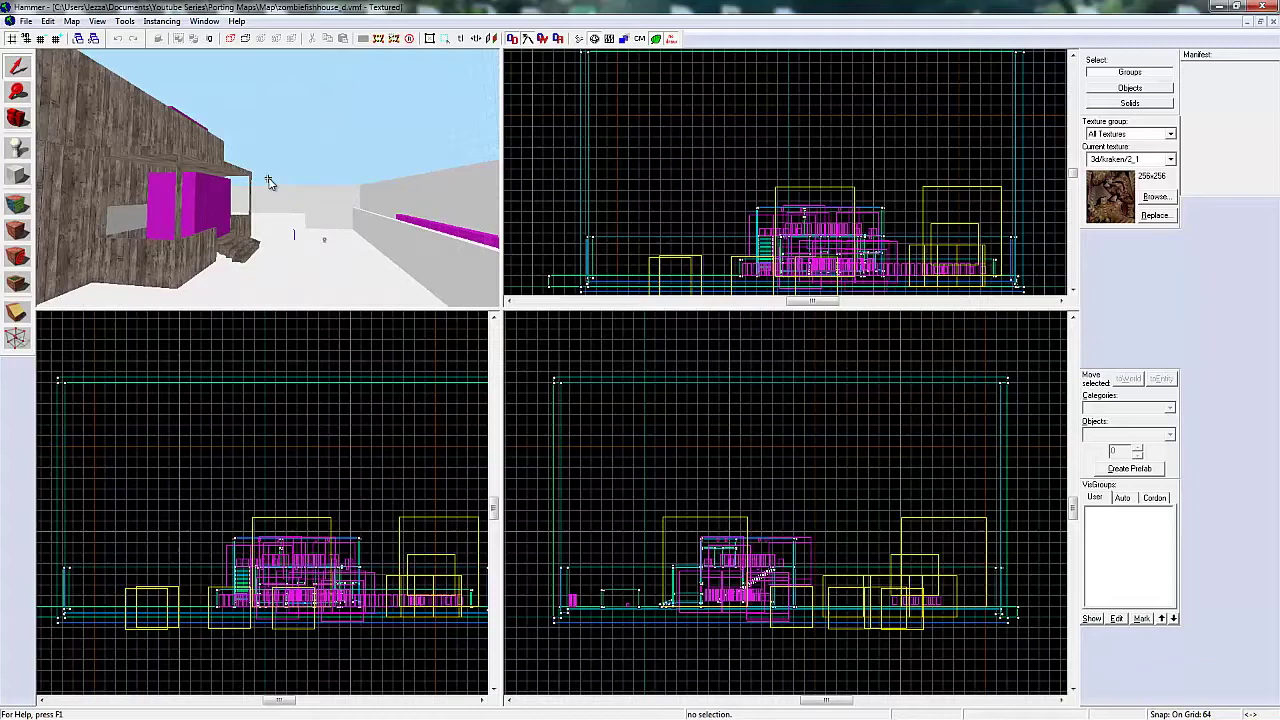
key("w")
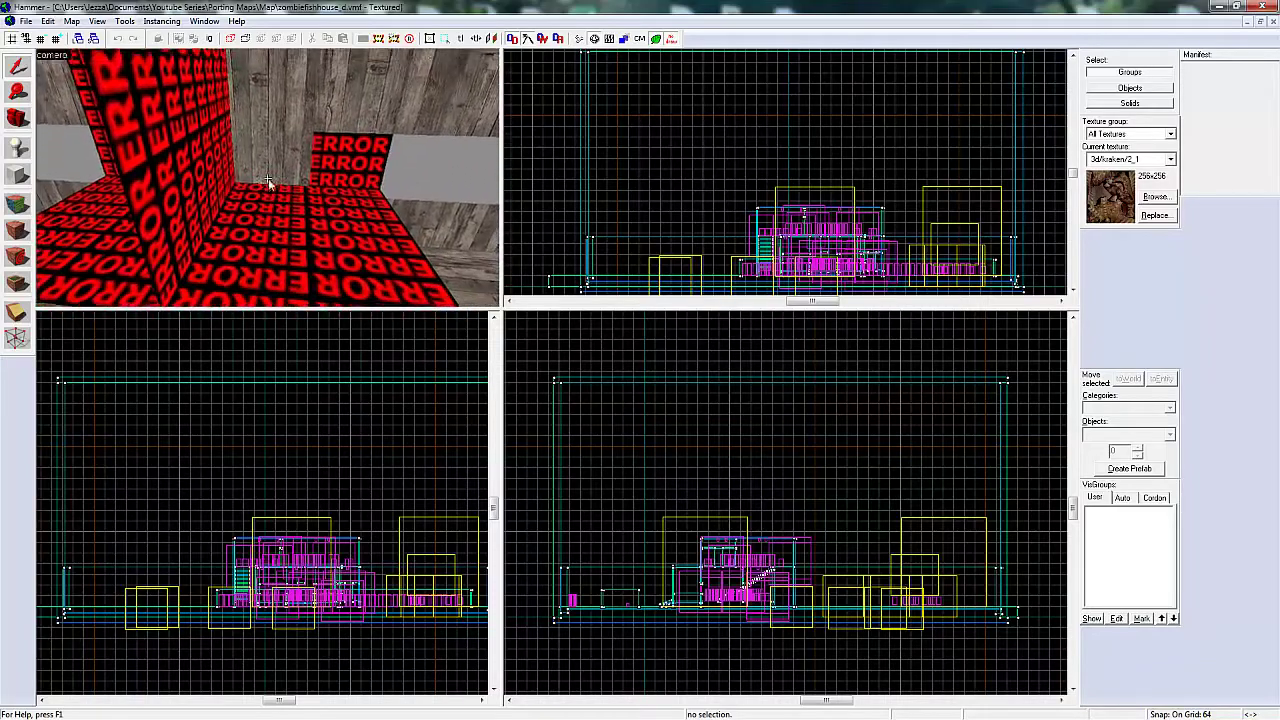
key("s")
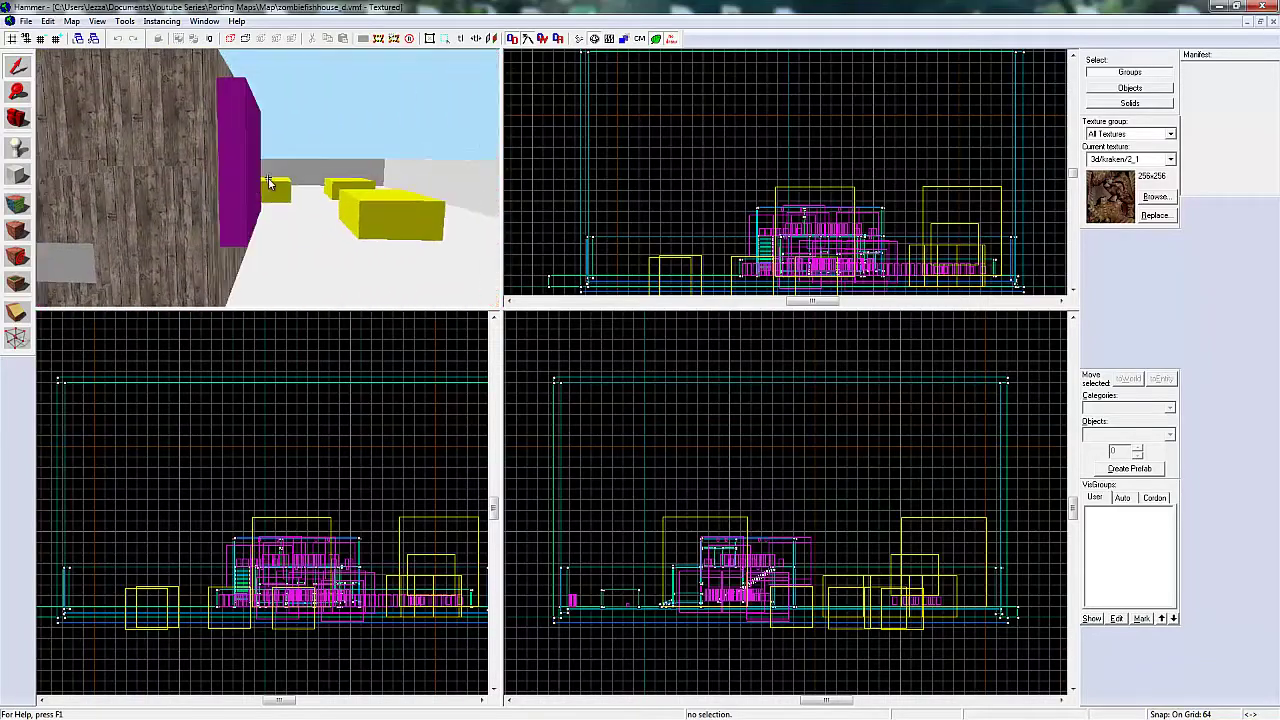
key("w")
key("Up")
key("Up")
key("Up")
key("Up")
key("Left")
key("Left")
key("Left")
key("Left")
key("Left")
key("Left")
key("Left")
key("Left")
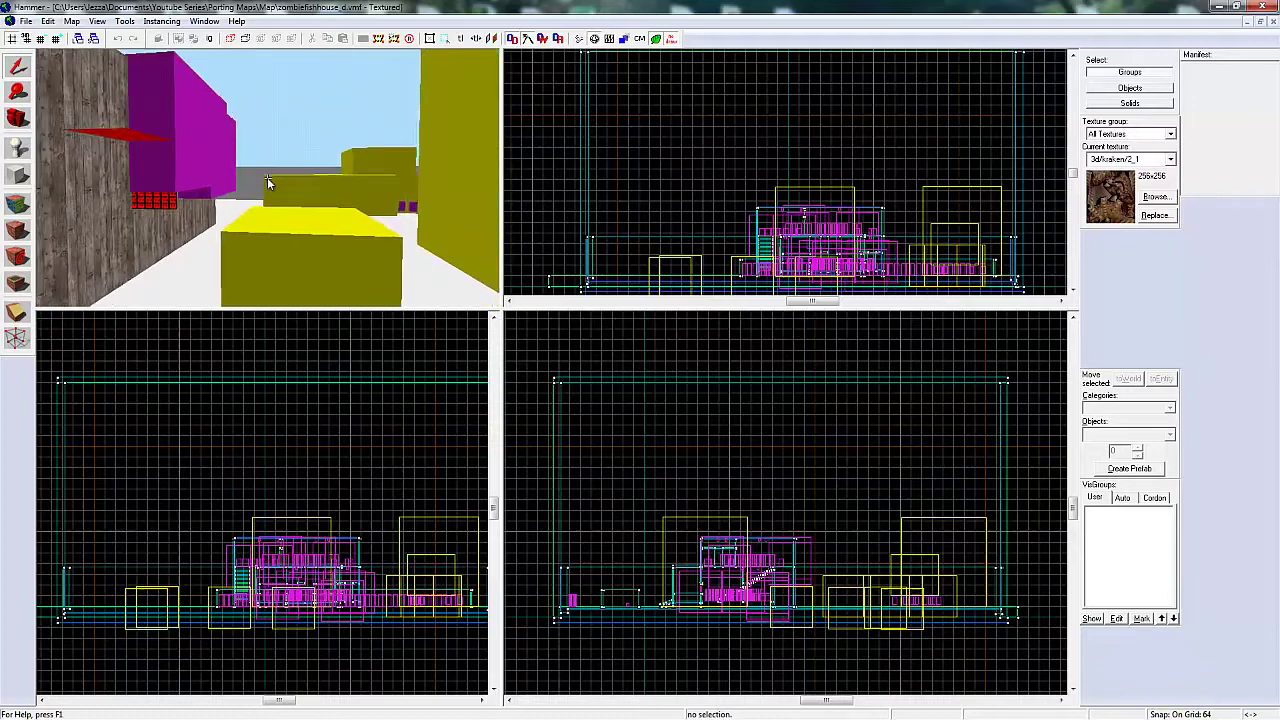
key("w")
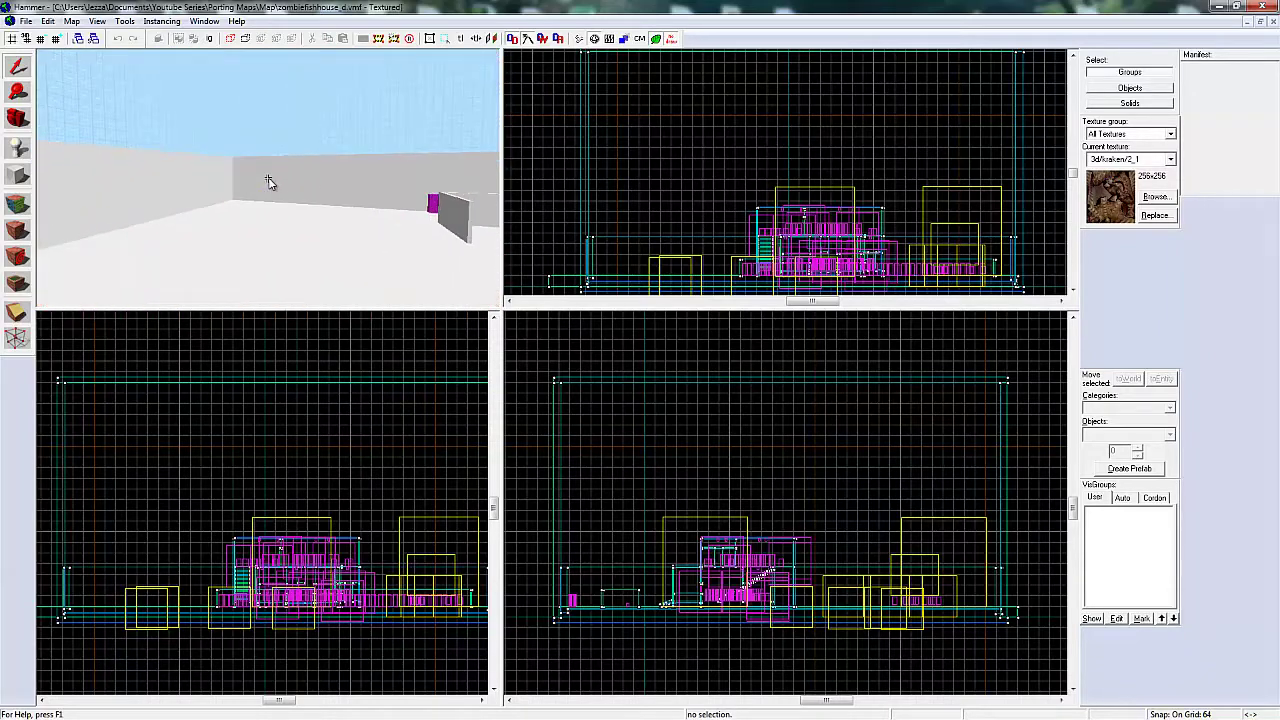
Step: Apply the concrete/blend_blacktop_grass_01 texture to the map's ground face in place of NATURE/GRASSFLOOR002A
left_click(17, 203)
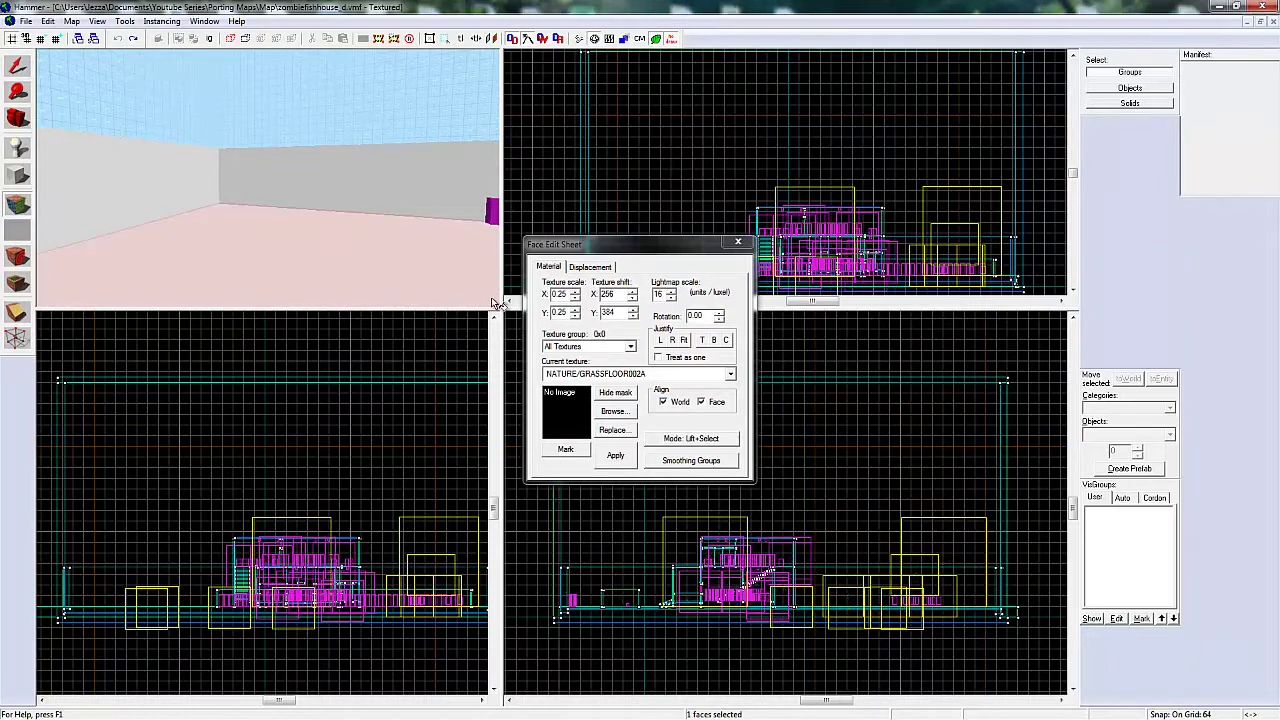
left_click(616, 376)
left_click(636, 375)
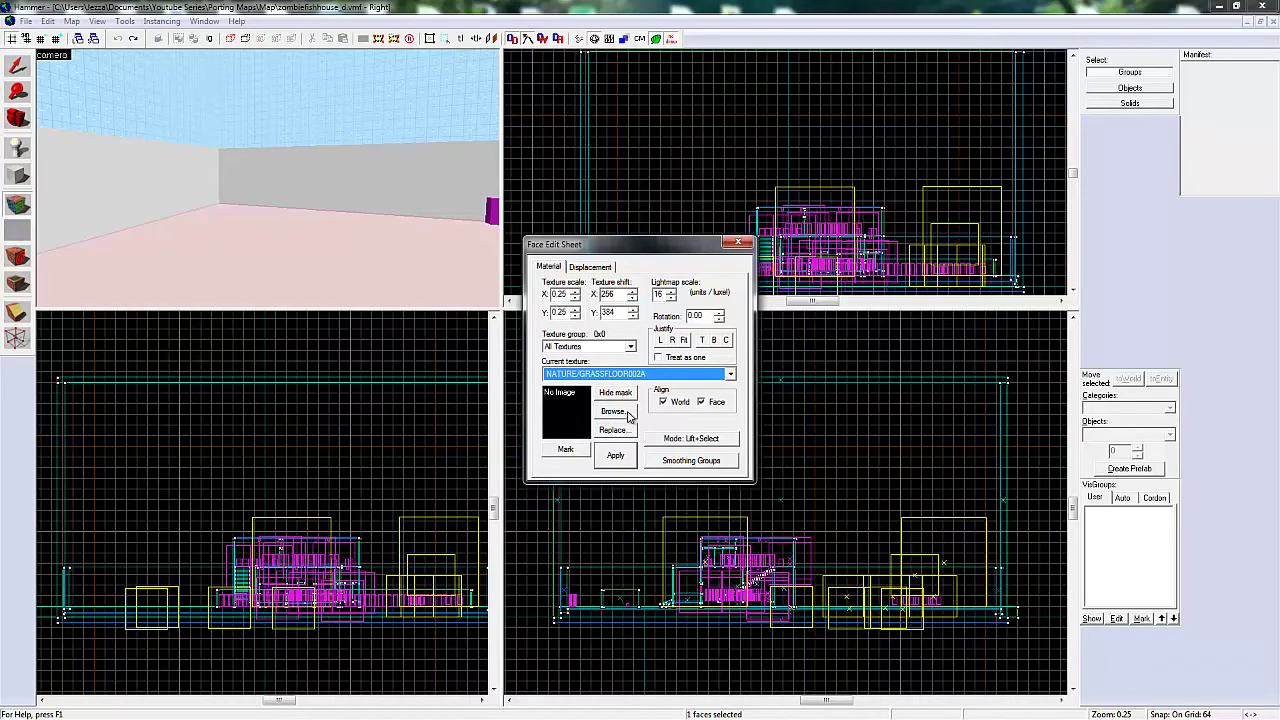
left_click(614, 411)
type("grass_01")
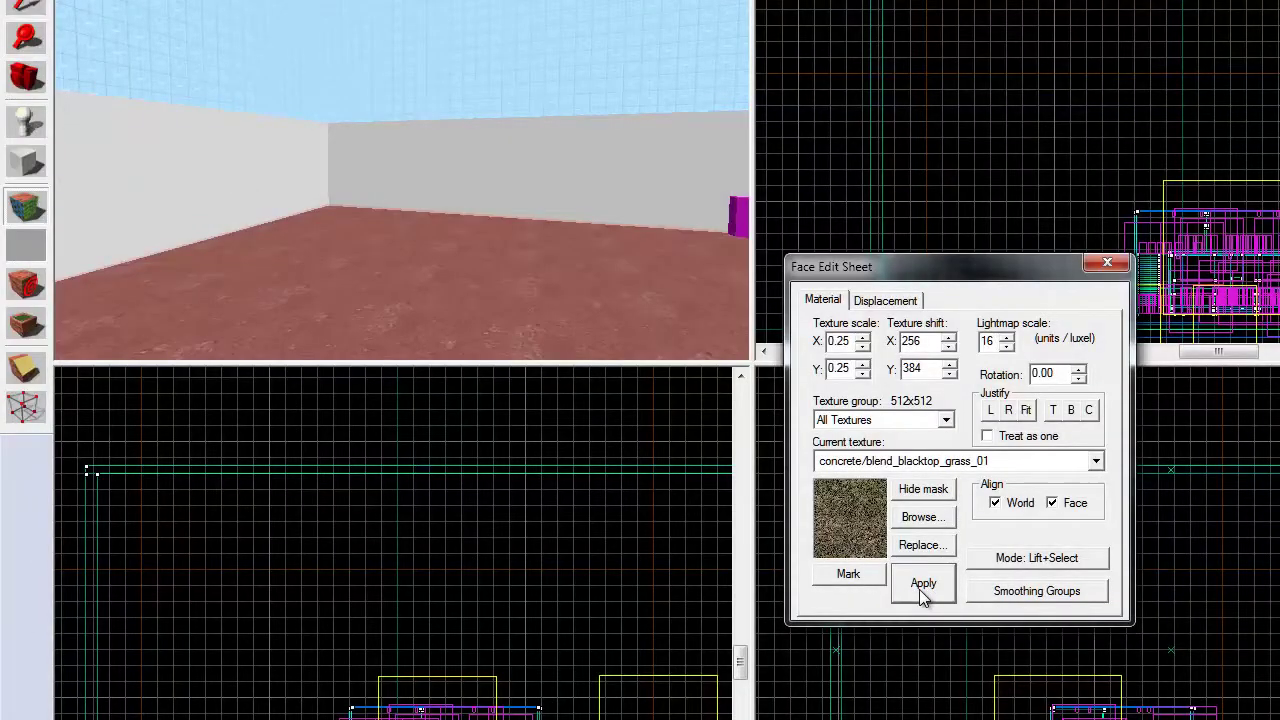
Step: Replace every exact match of BRICK/BRICKWALL003A on the map's boundary walls with concrete/blend_blacktop_grass_01, then close the face editing sheet
key("z")
key("Up")
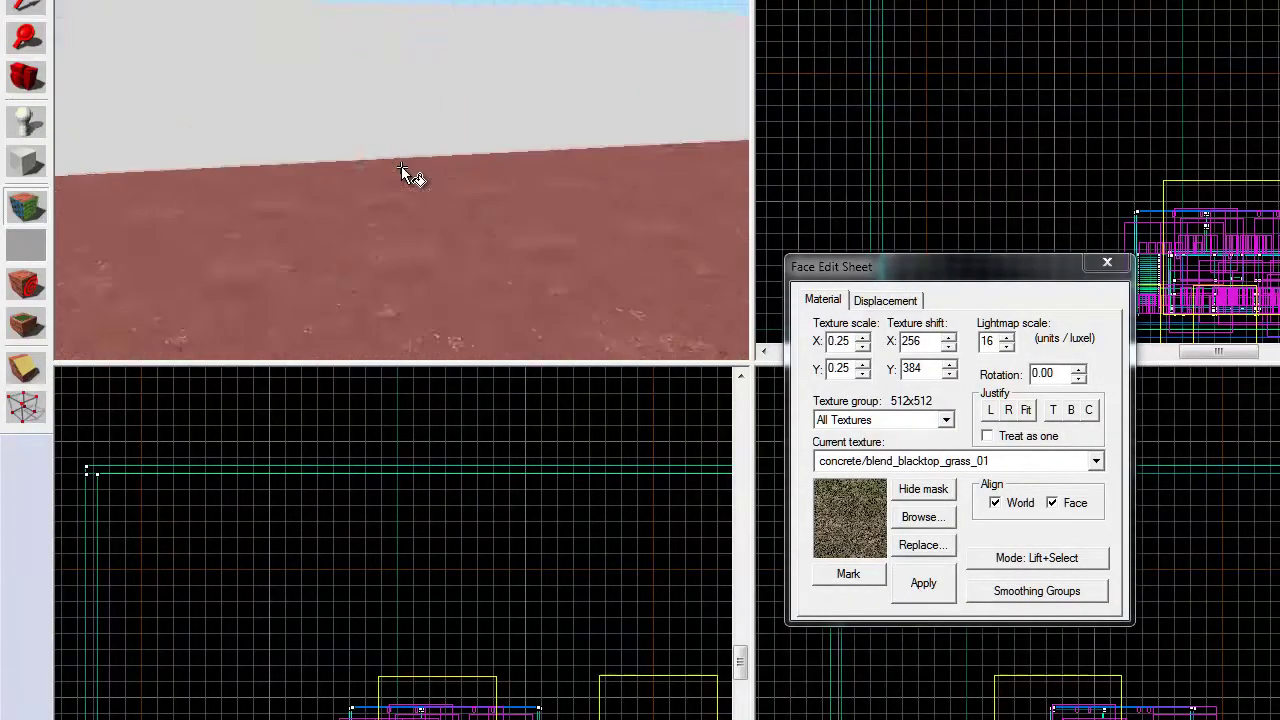
key("Left")
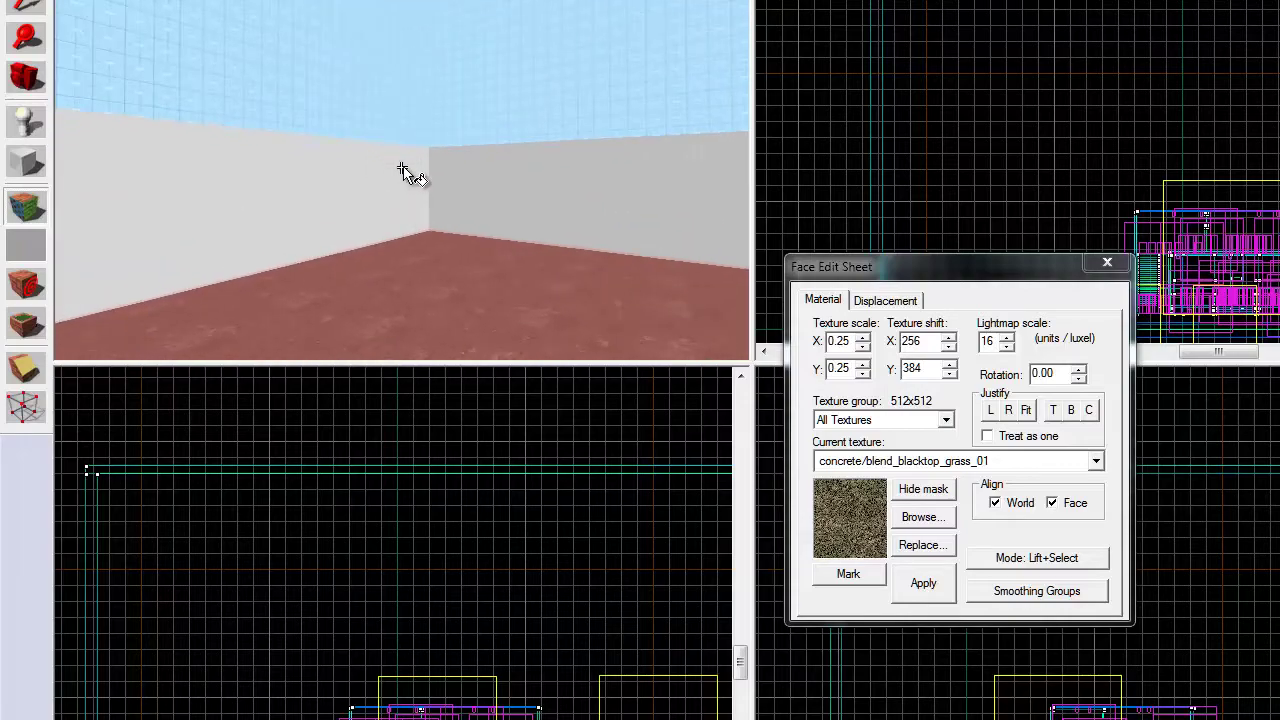
key("w")
key("Left")
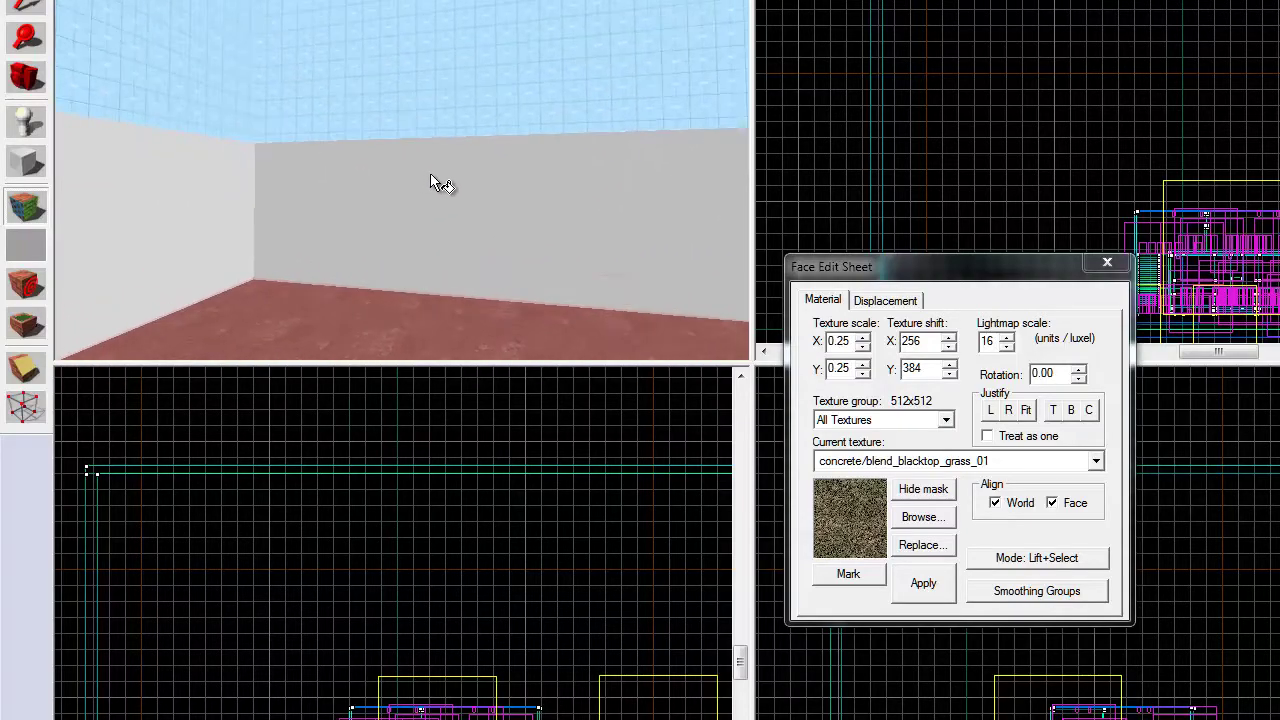
left_click(503, 200)
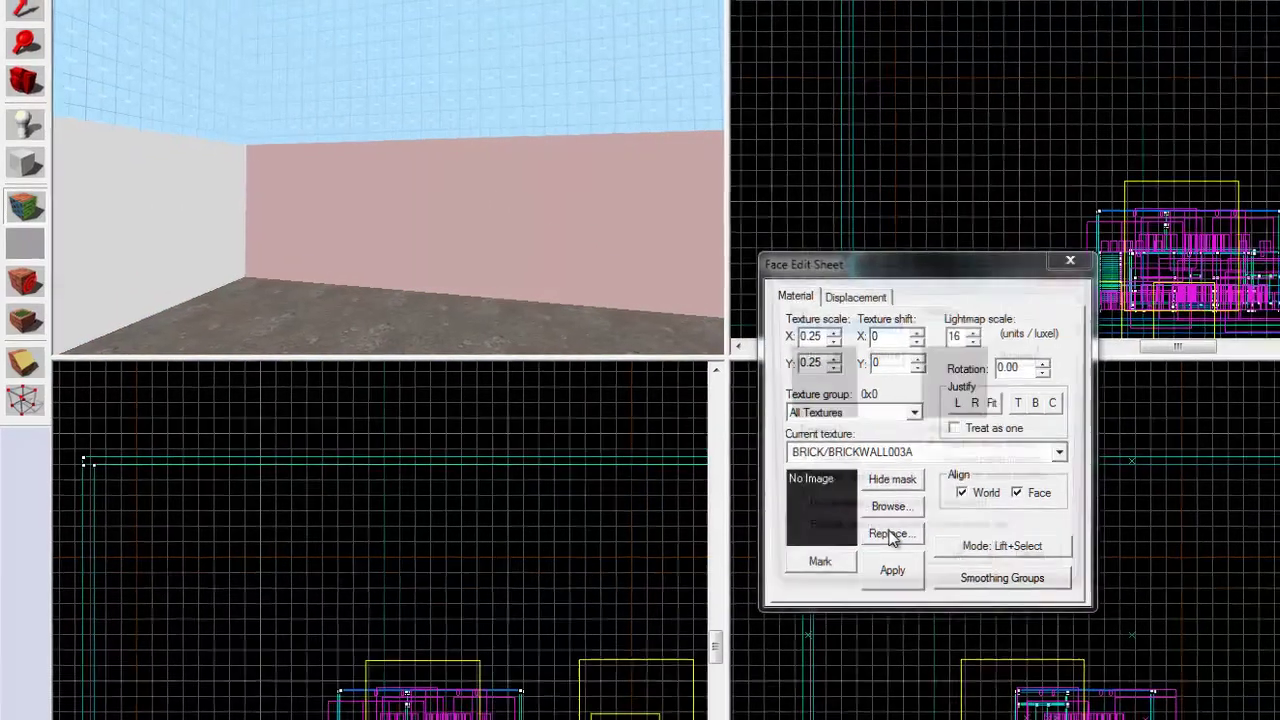
left_click(921, 545)
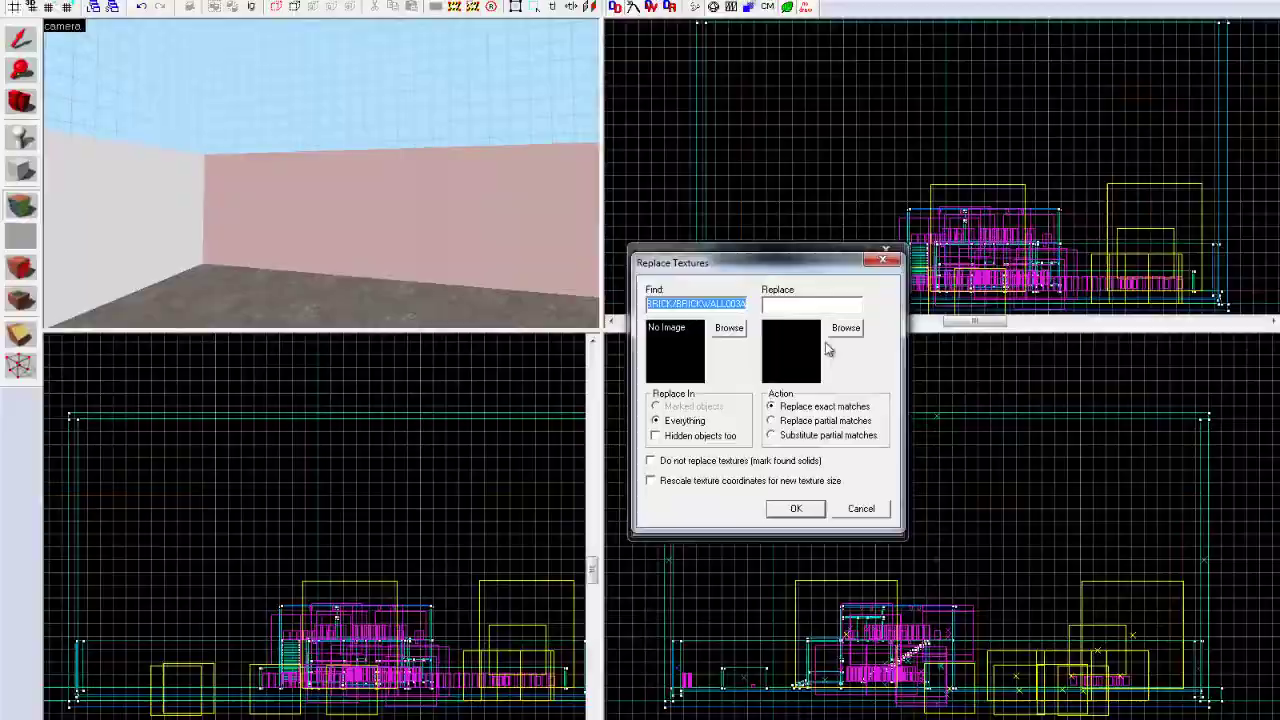
left_click(705, 306)
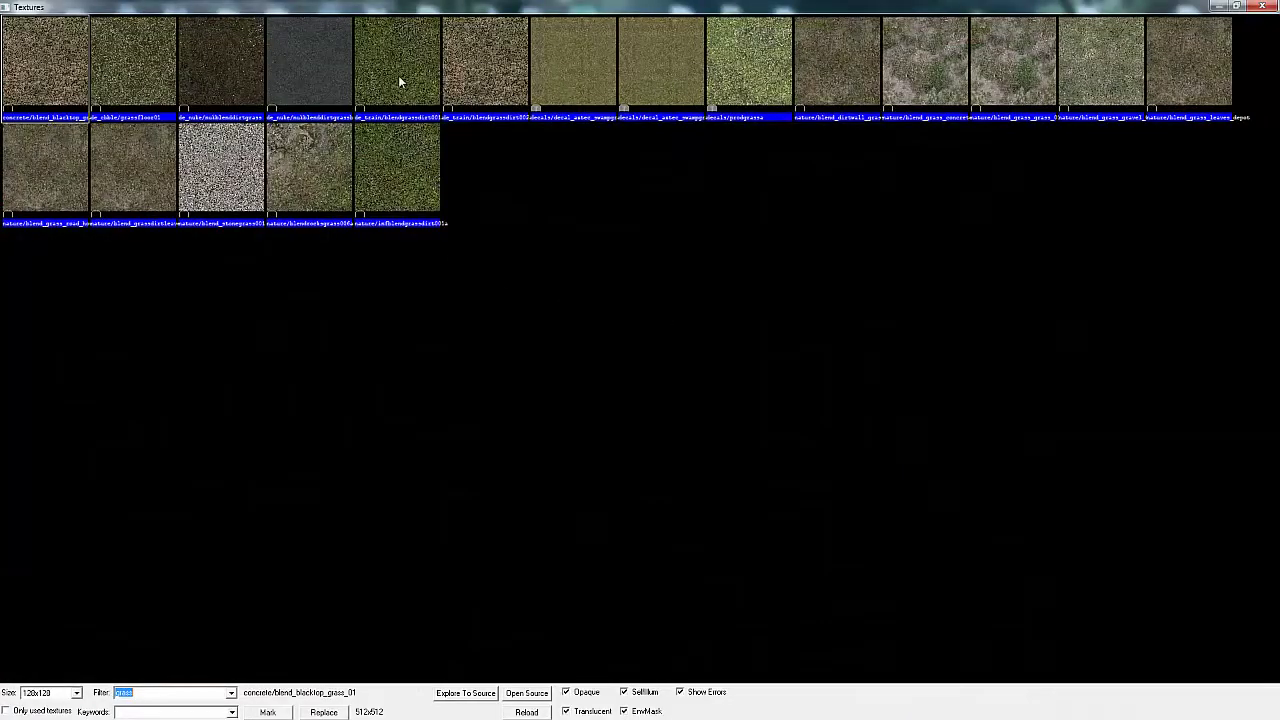
double_click(108, 88)
left_click(682, 456)
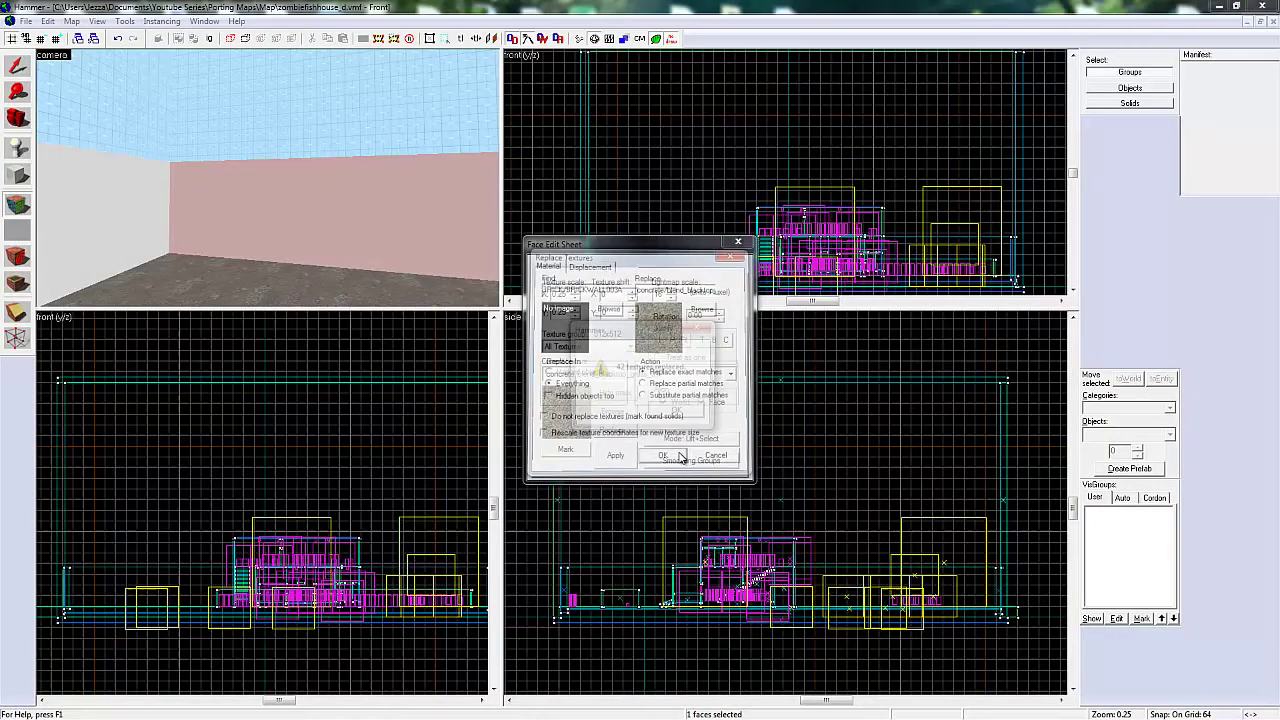
left_click(677, 413)
left_click(738, 242)
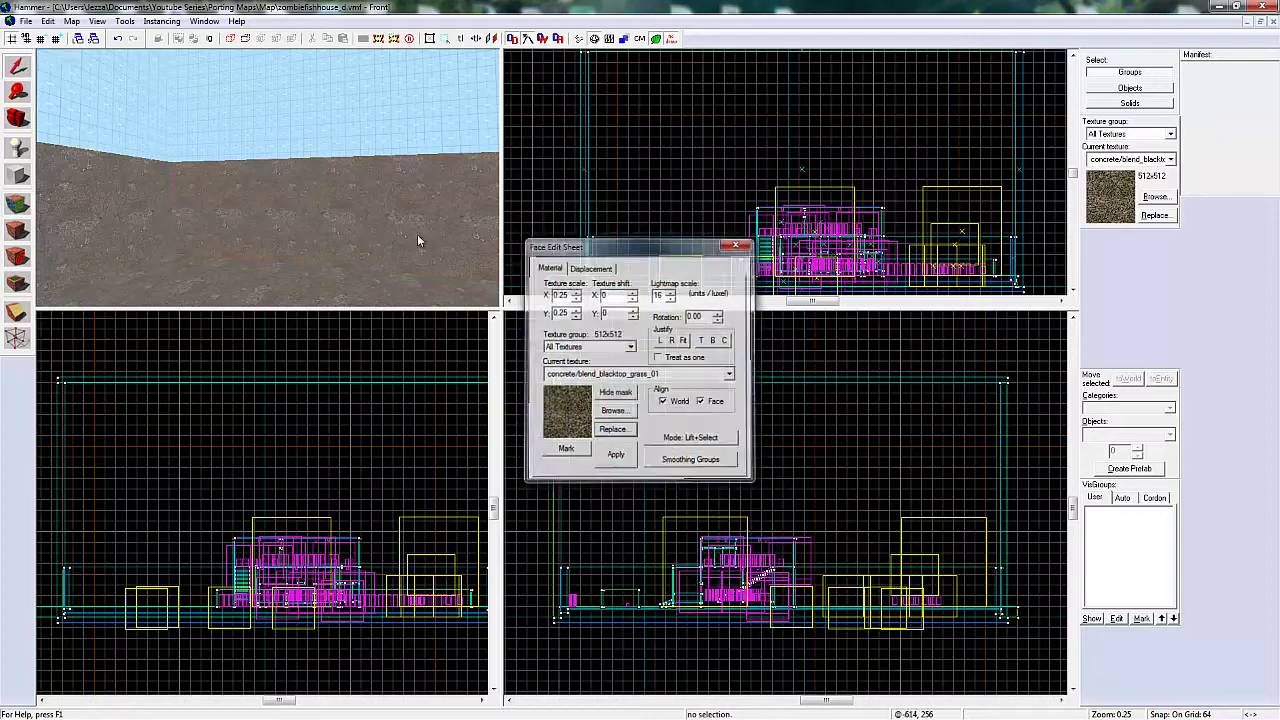
Step: Set the world model of the stacked upper prop_static, cargo_container01c.mdl, to props_equipment/cargo_container01.mdl, found with the filter "carg"
key("z")
key("w")
key("w")
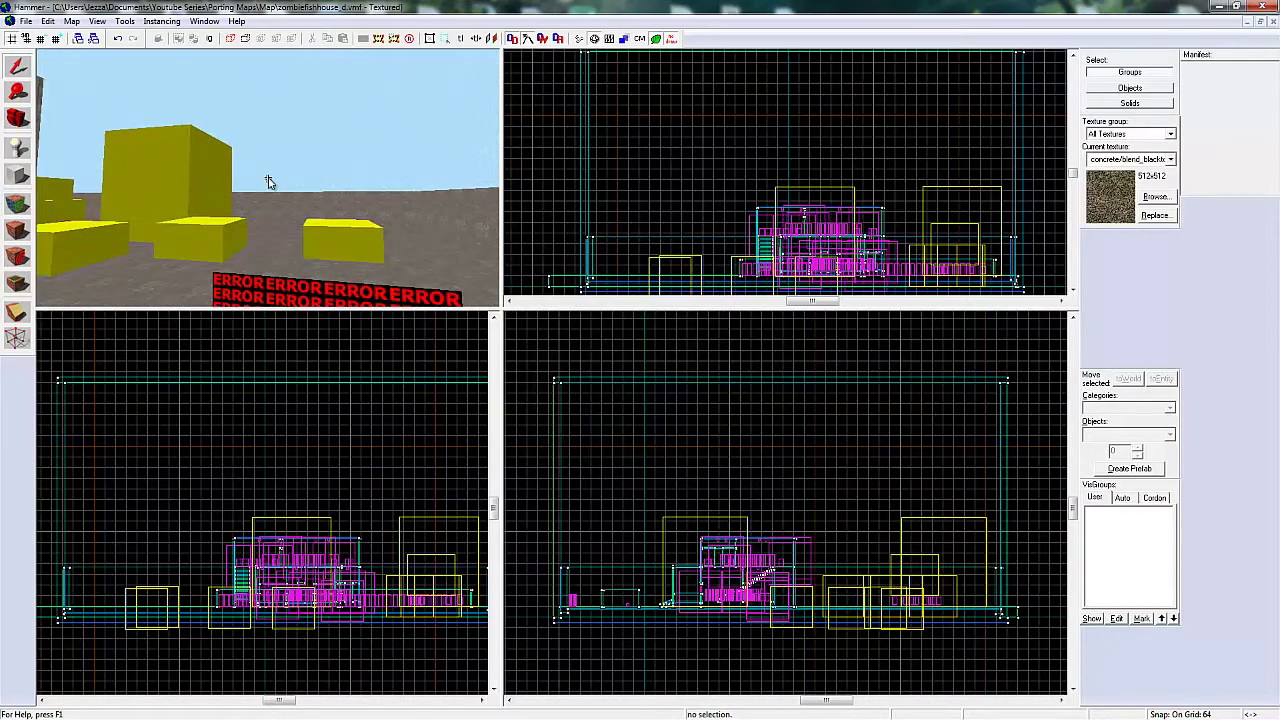
key("w")
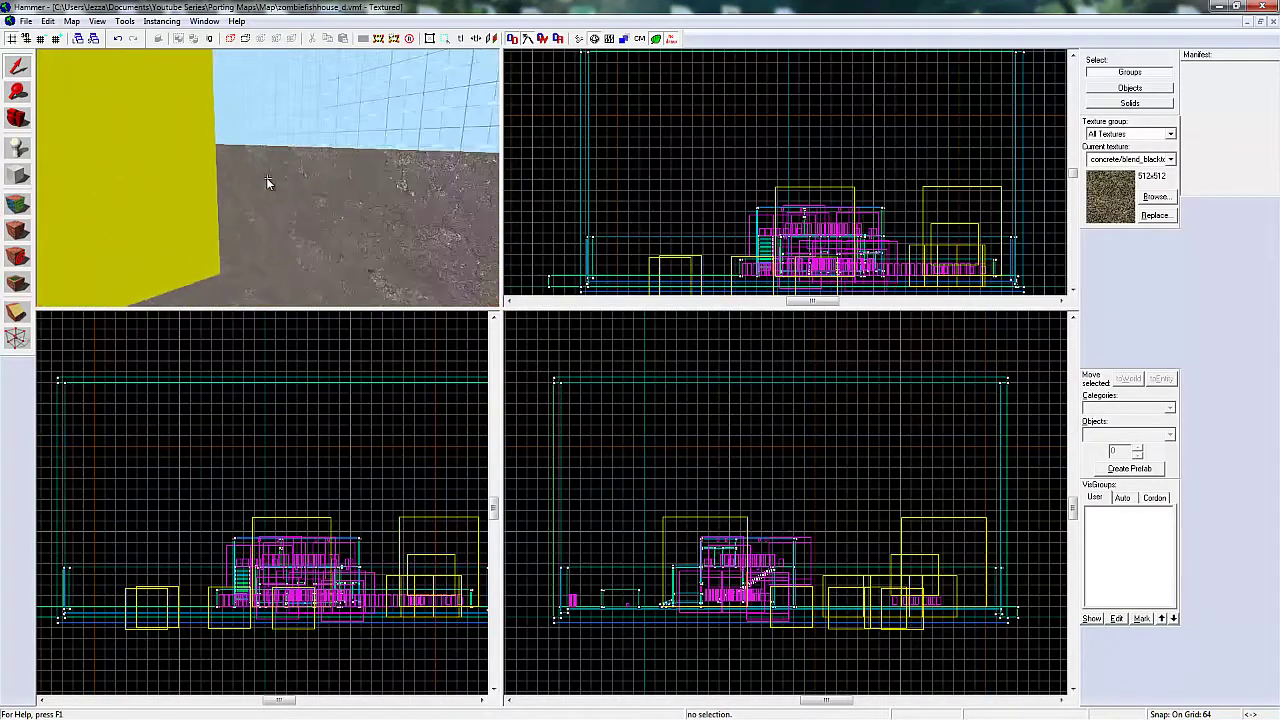
key("a")
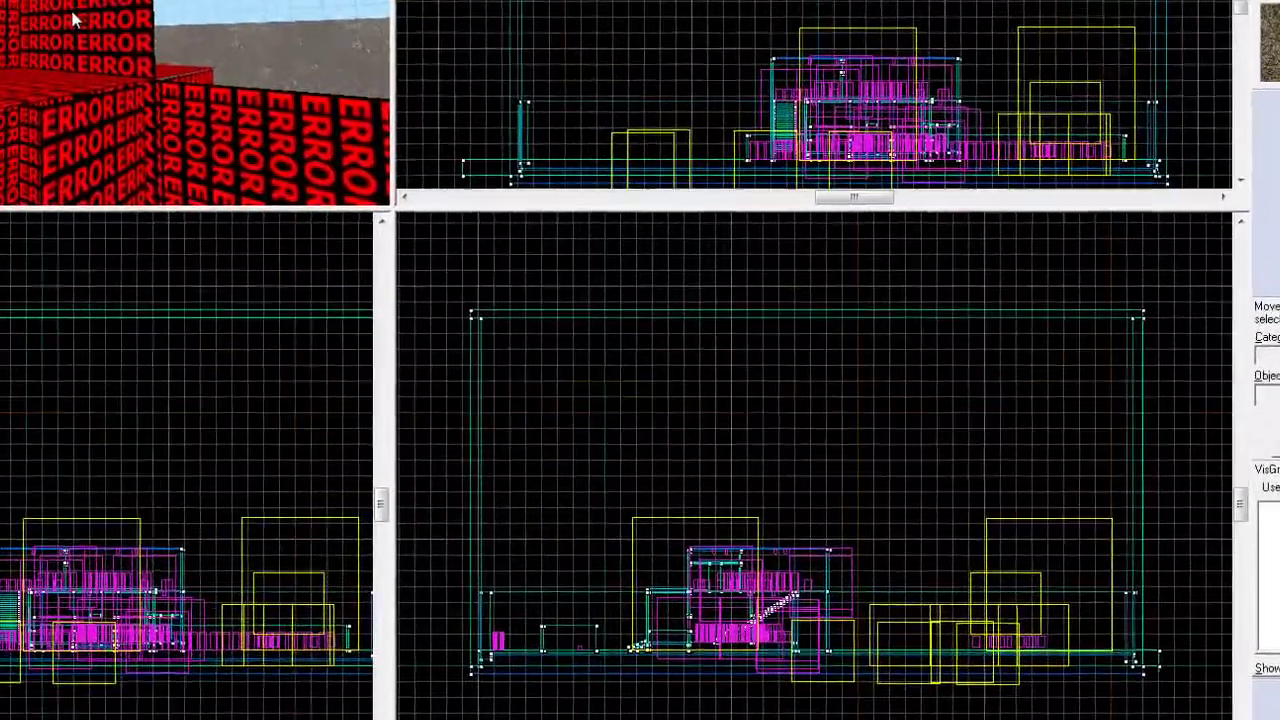
left_click(72, 20)
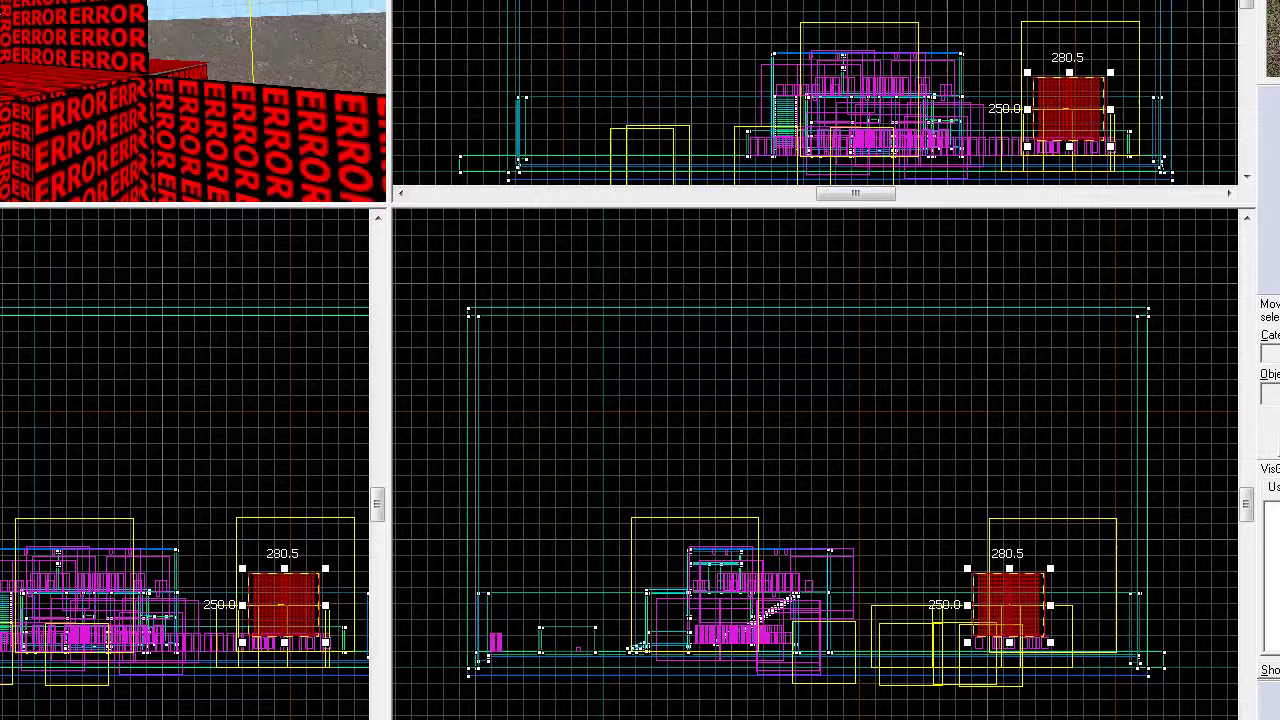
double_click(118, 16)
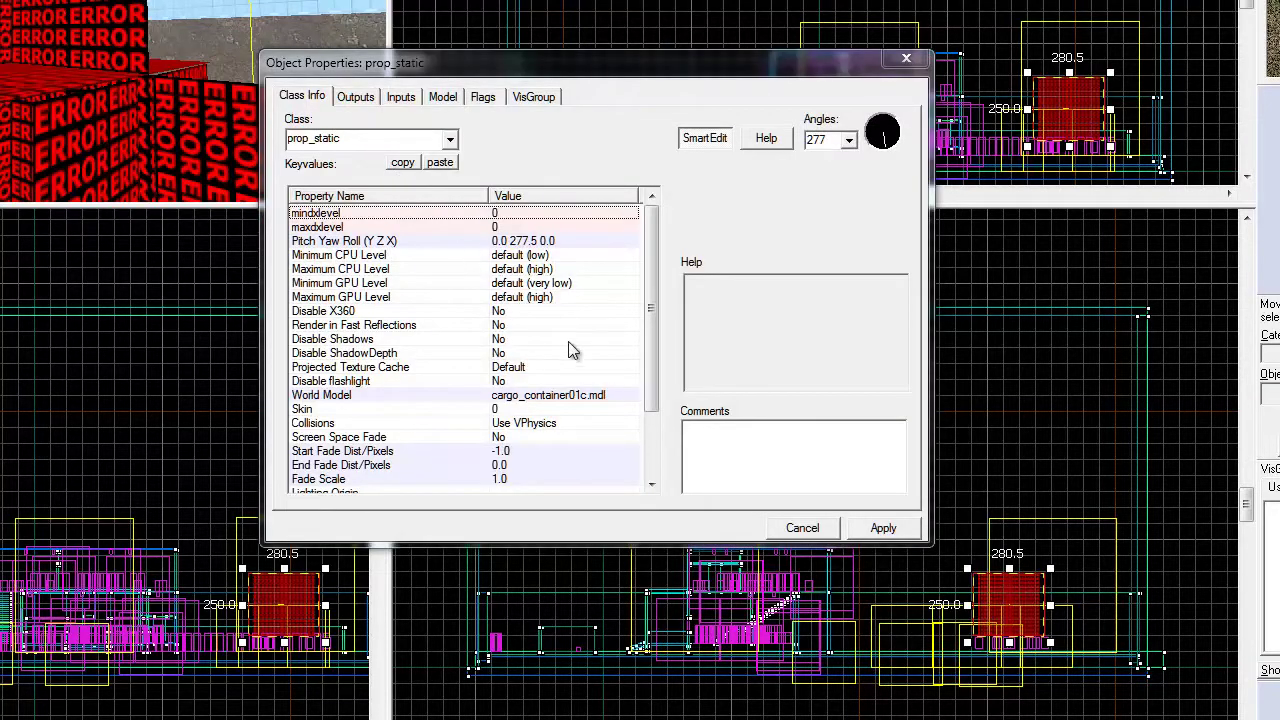
left_click(570, 396)
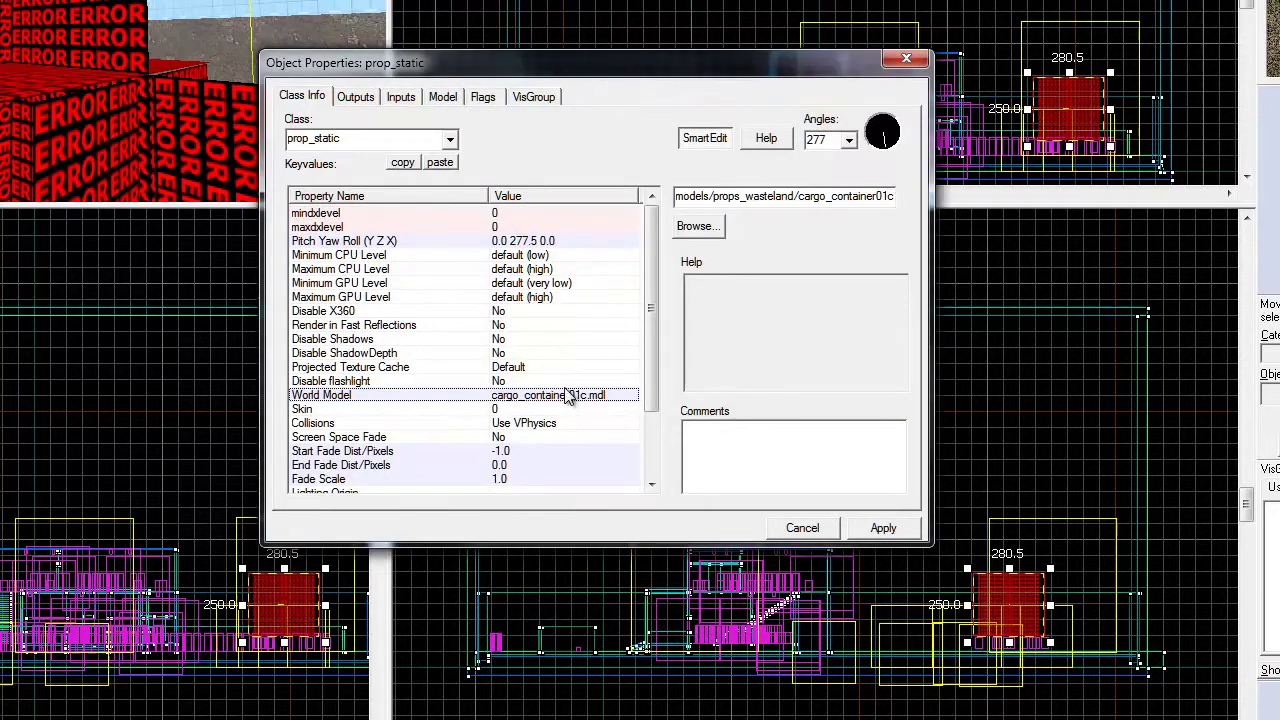
left_click(687, 227)
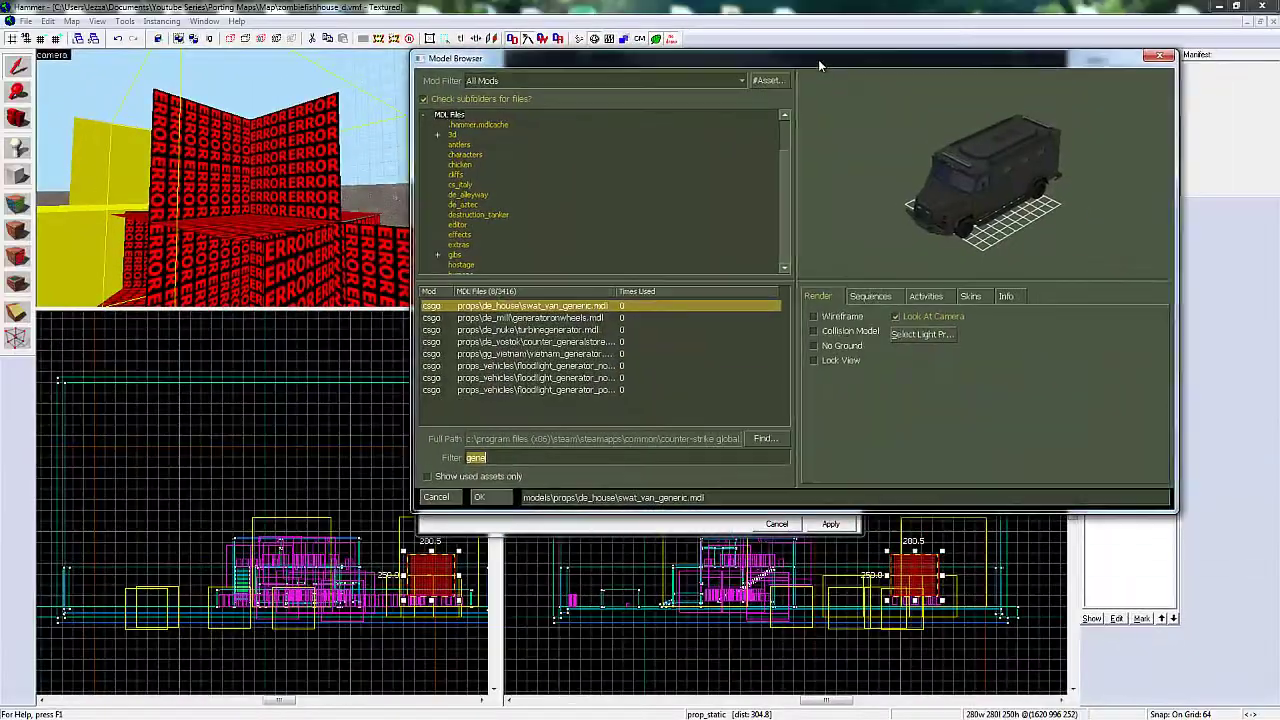
type("carg")
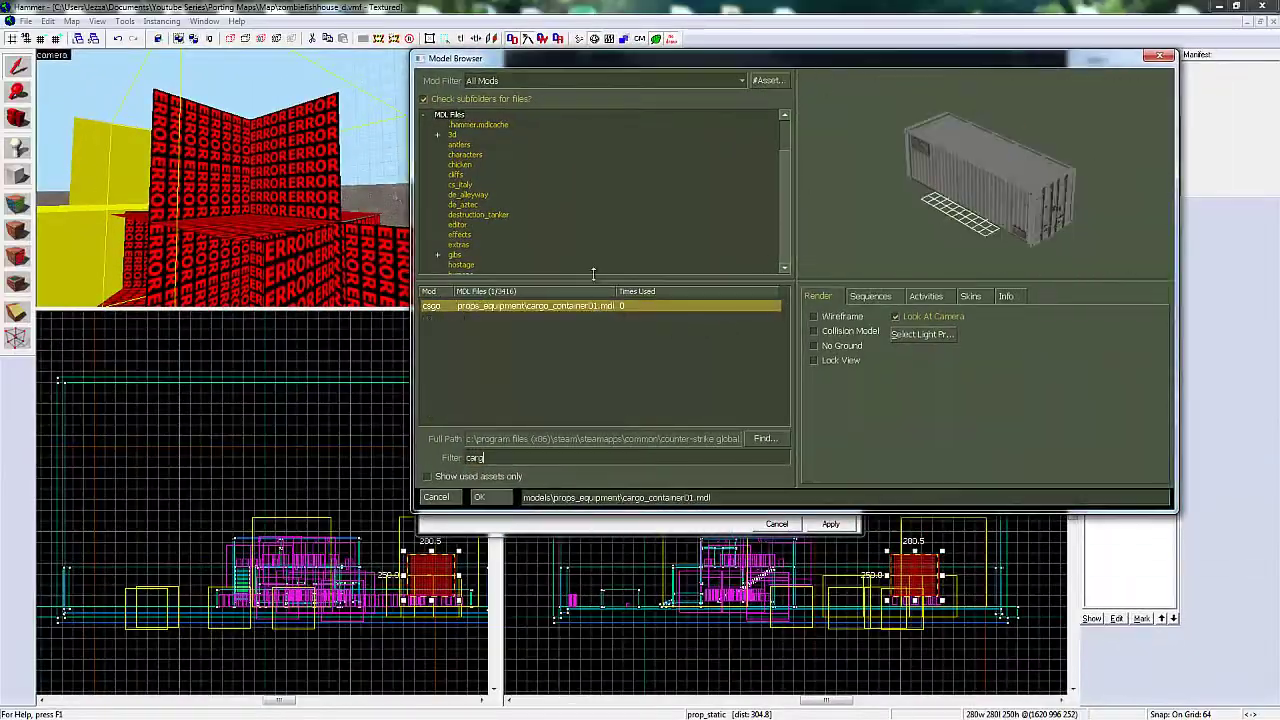
double_click(600, 305)
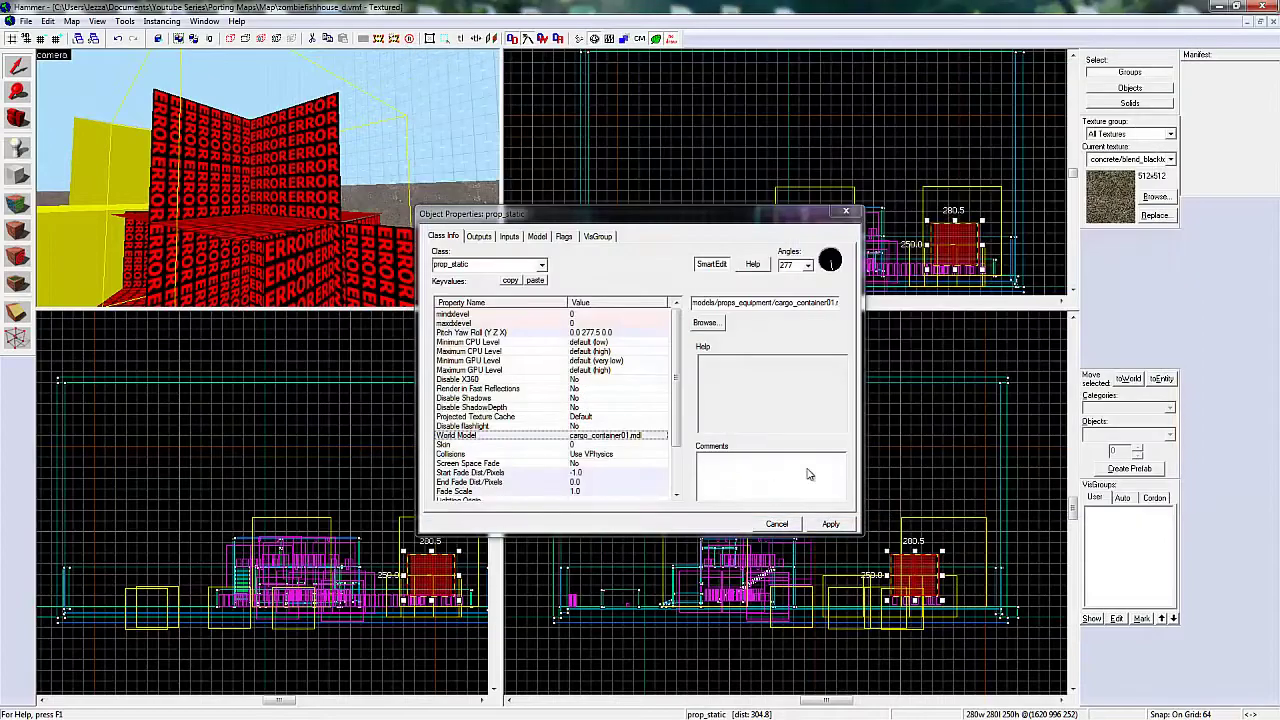
left_click(831, 522)
left_click(838, 212)
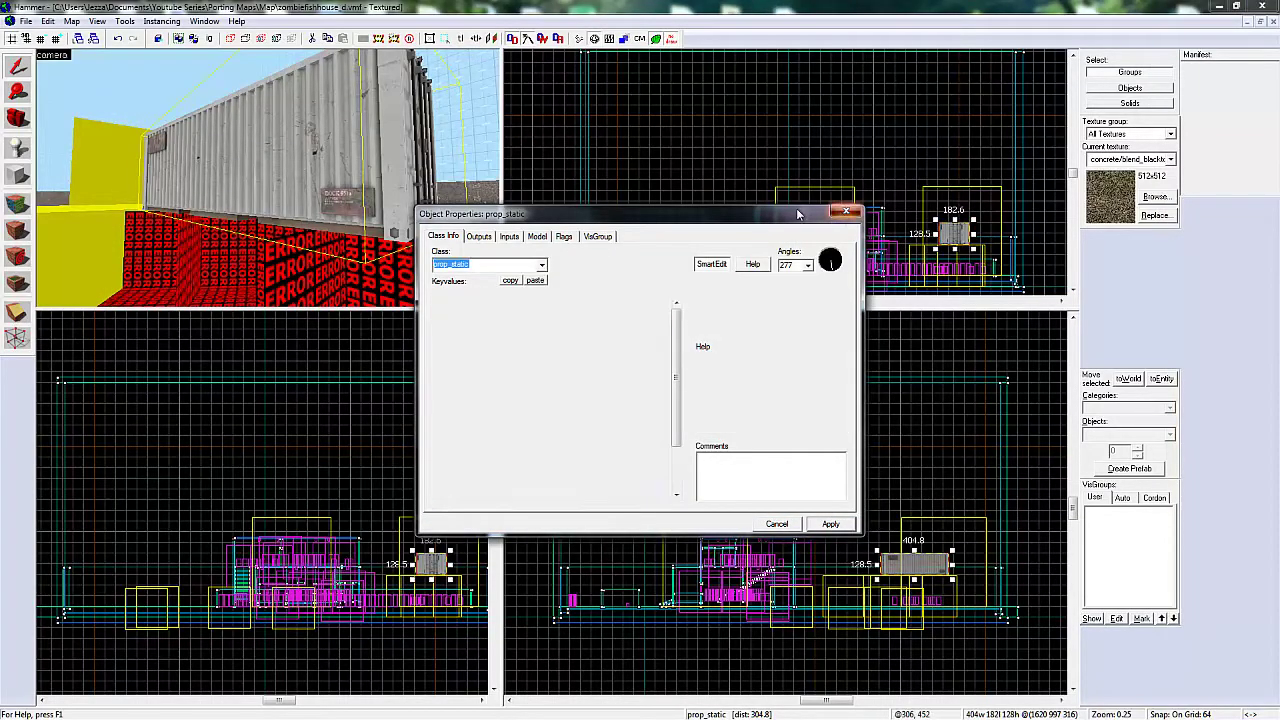
Step: Set the world model of the error prop_static beneath the upper container to props_equipment/cargo_container01.mdl
key("z")
key("s")
key("w")
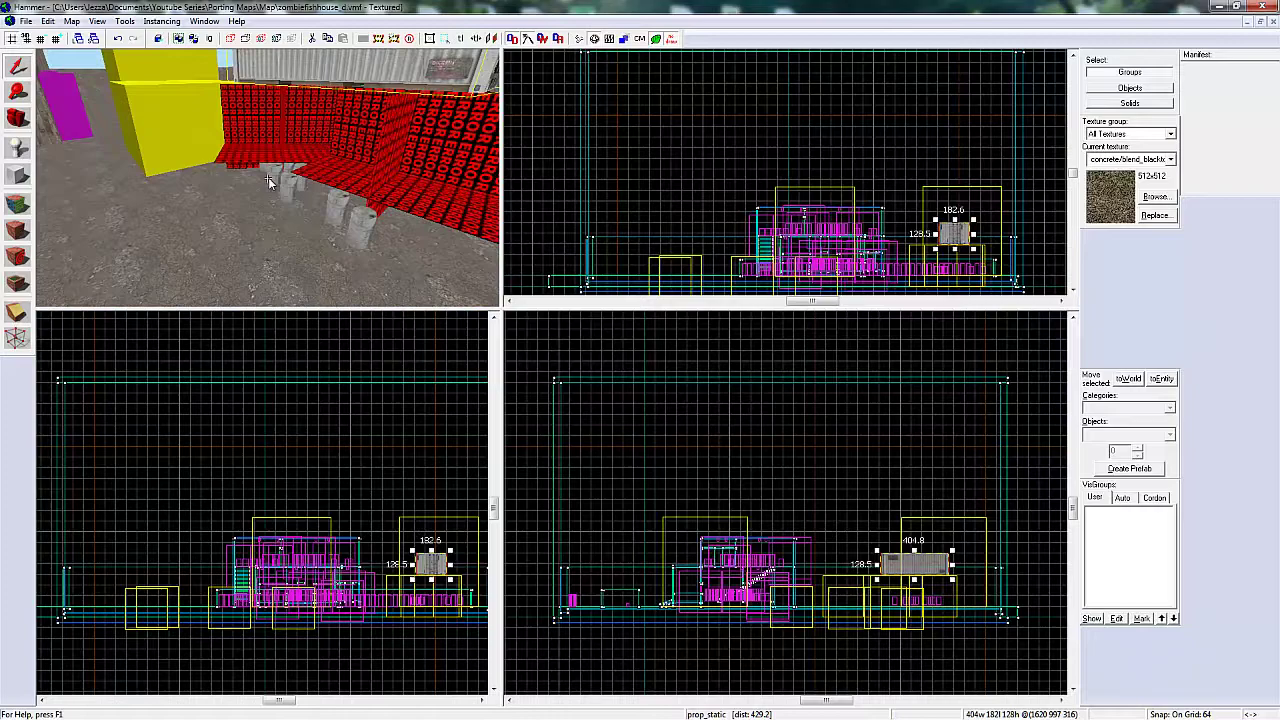
key("s")
key("z")
double_click(274, 199)
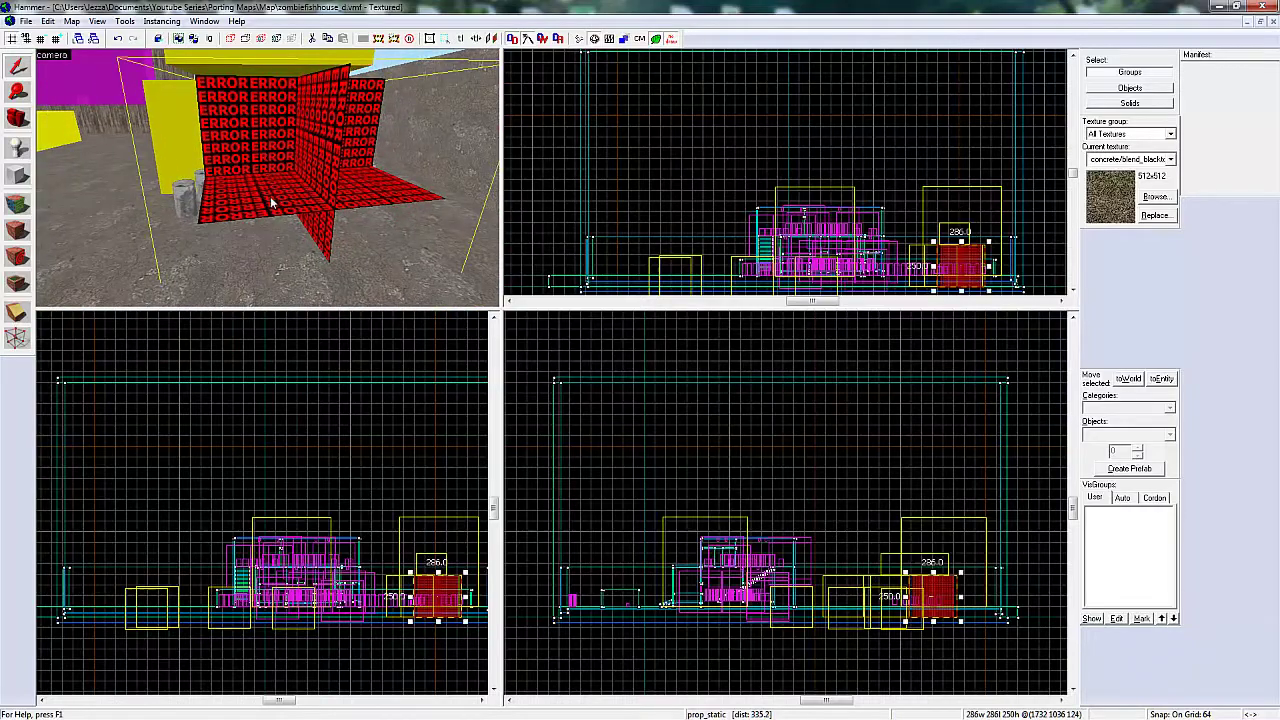
left_click(706, 322)
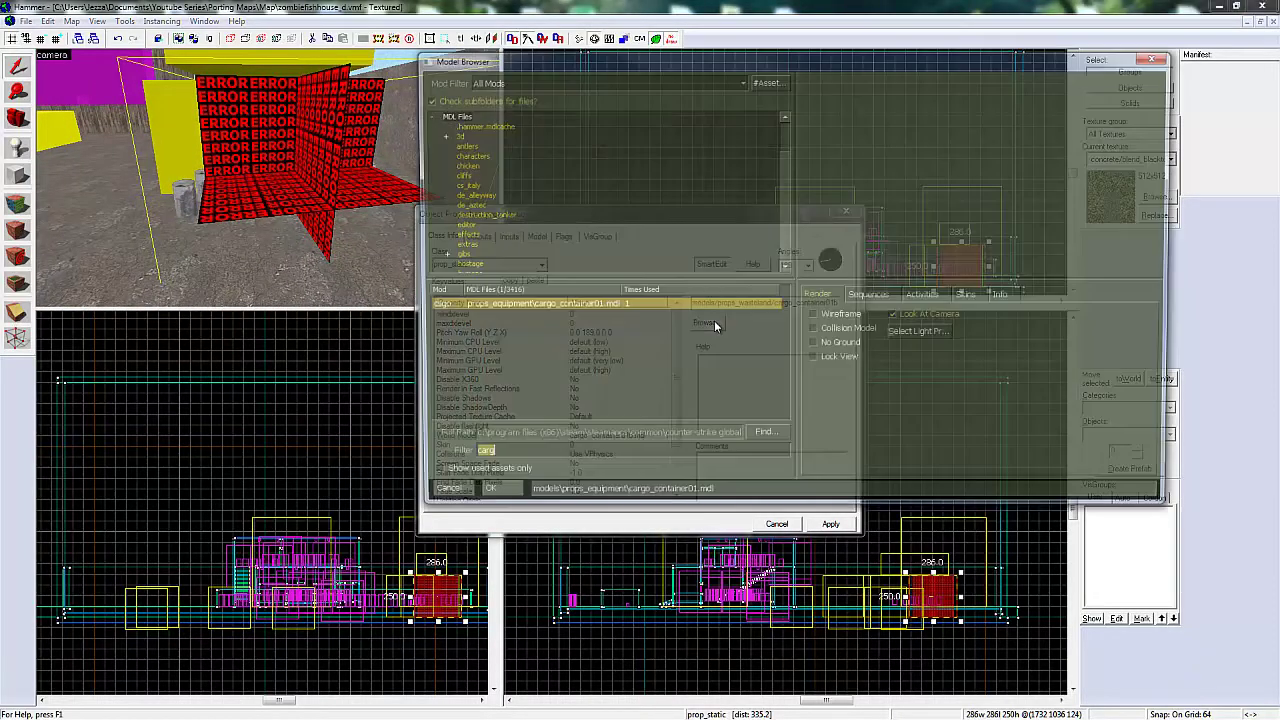
double_click(556, 305)
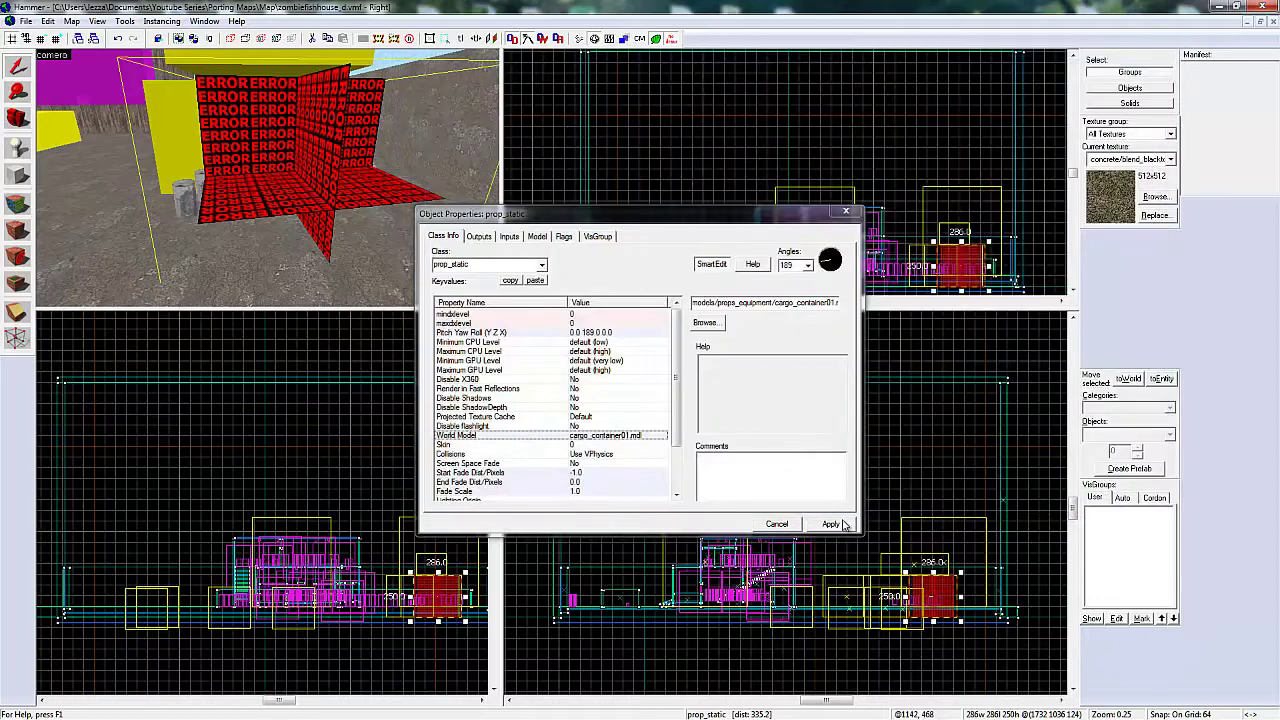
left_click(830, 524)
left_click(838, 214)
Step: Set the world model of the neighbouring prop_static that uses cargo_container01b.mdl to props_equipment/cargo_container01.mdl
key("z")
key("w")
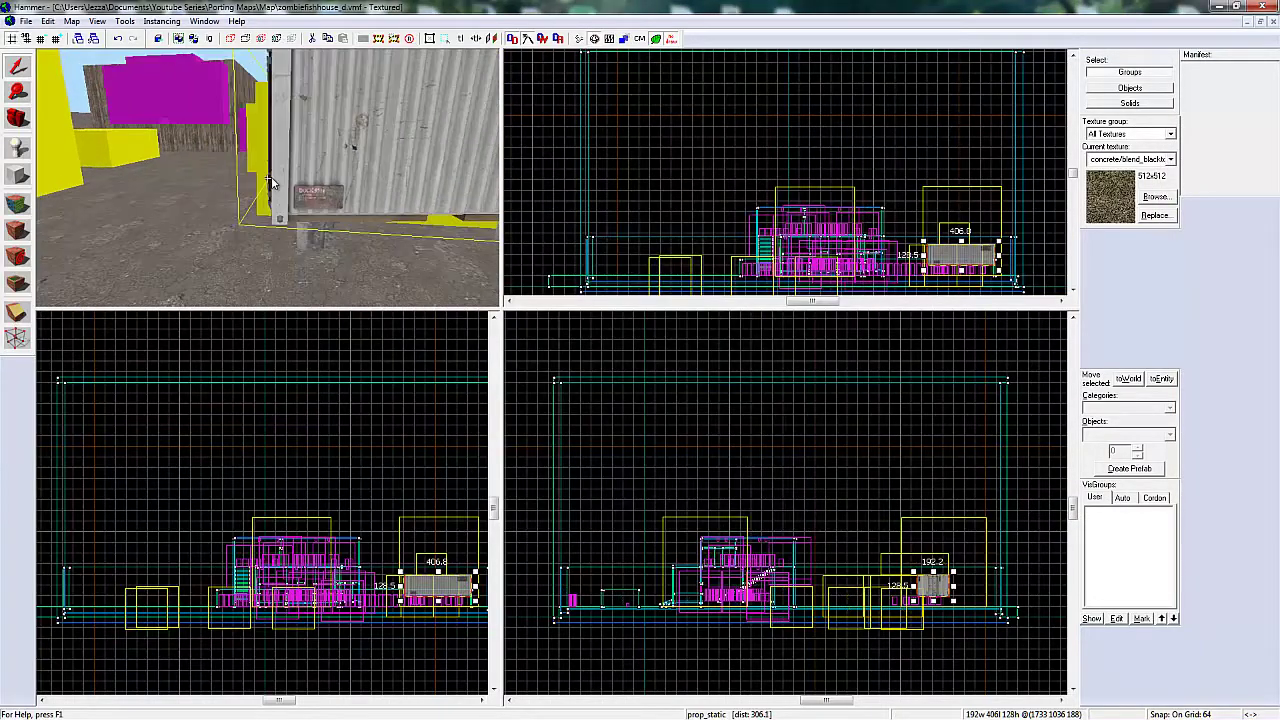
double_click(270, 186)
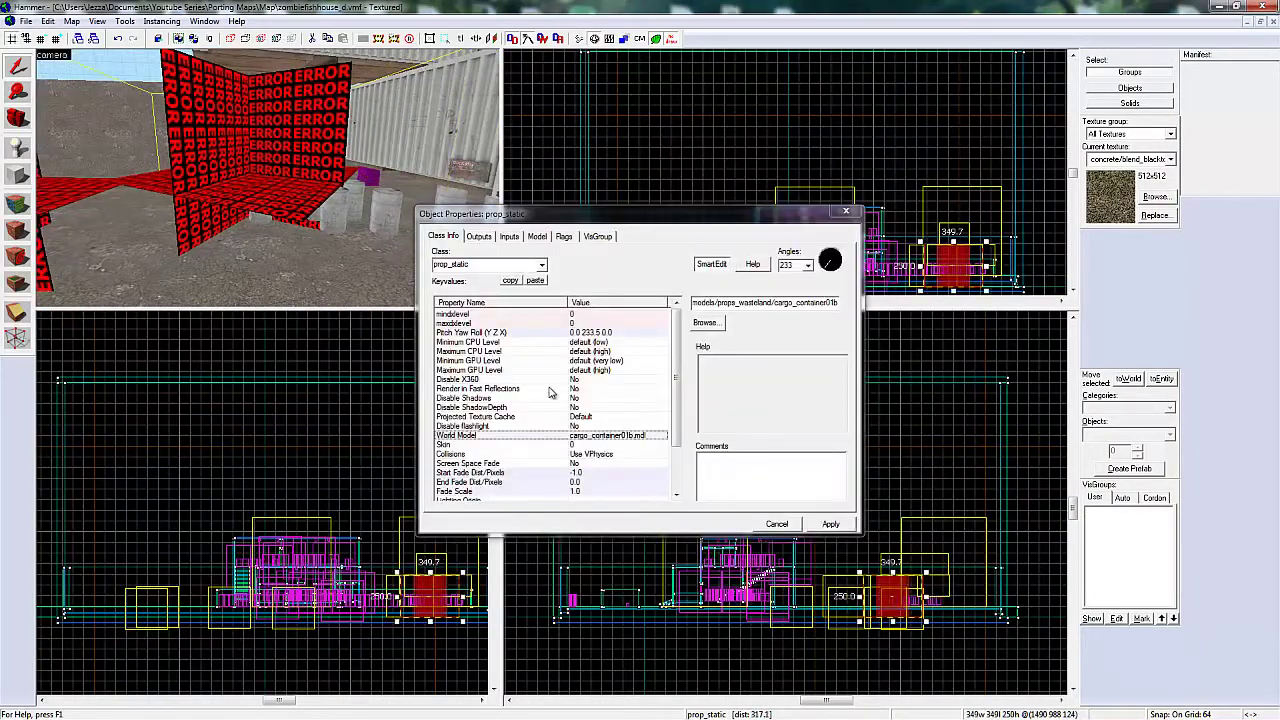
left_click(702, 324)
double_click(544, 300)
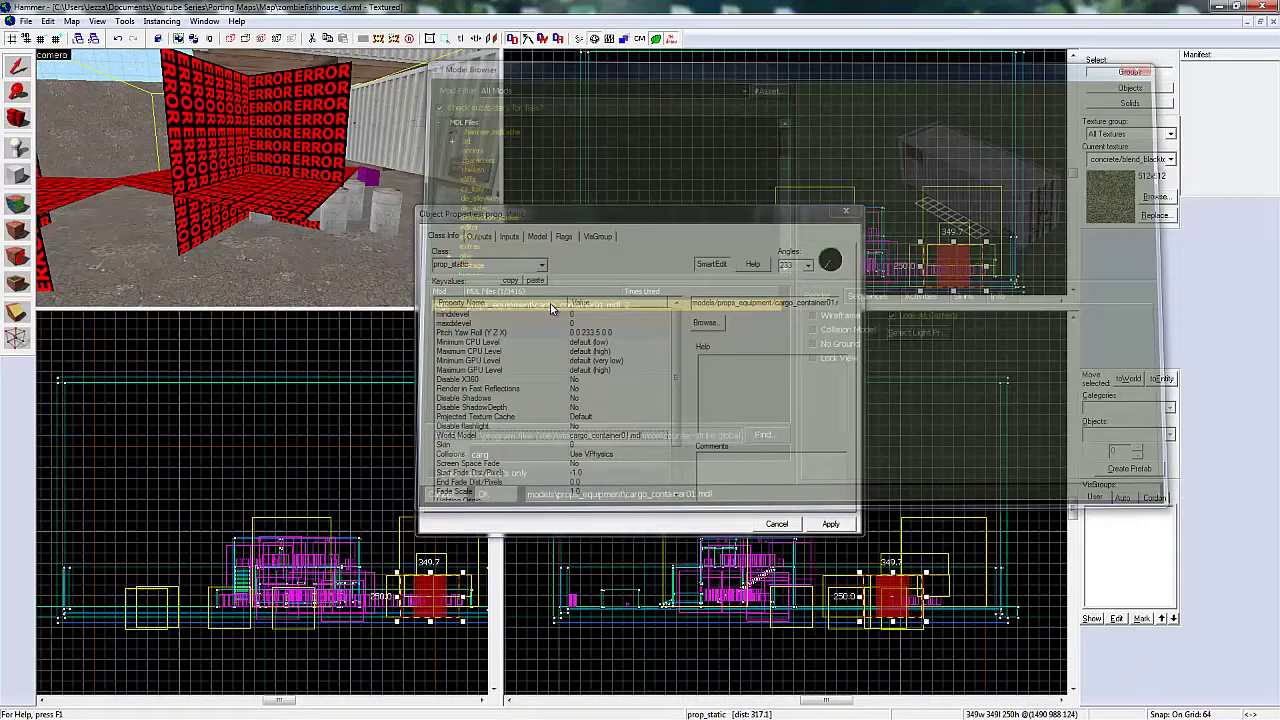
left_click(830, 524)
left_click(845, 213)
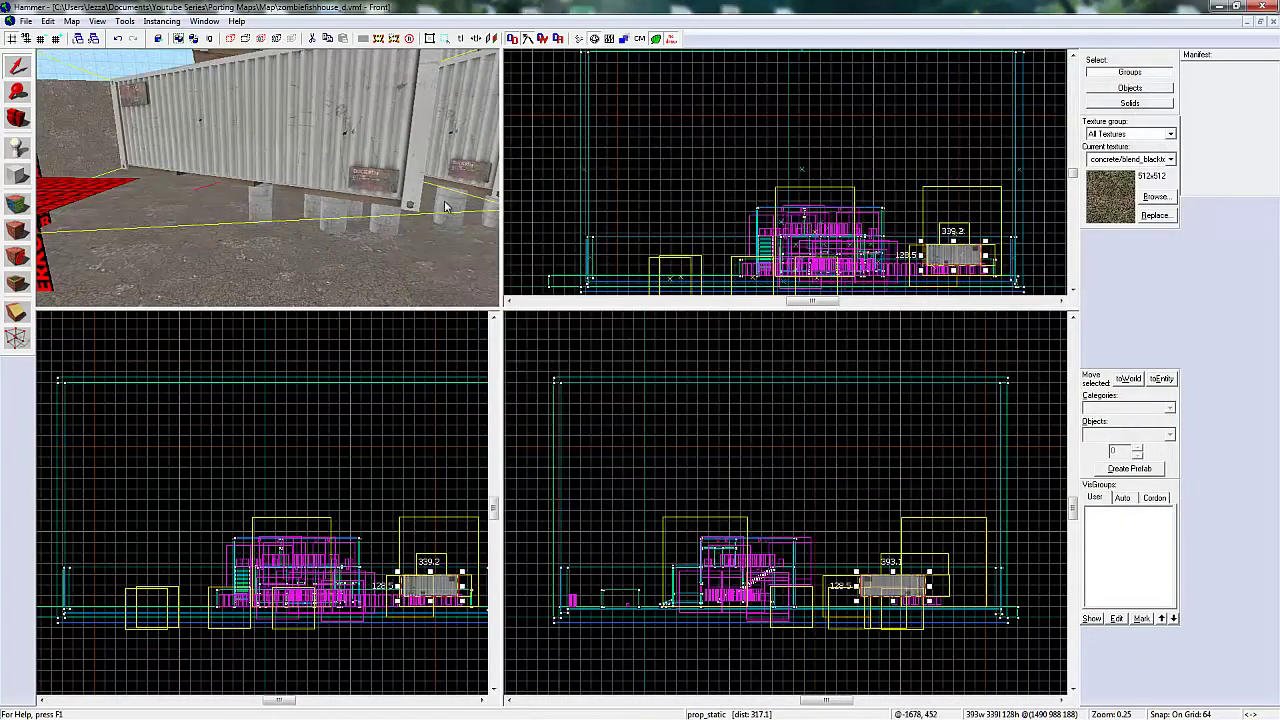
Step: Change the prop_static using props/de_port/cargo_container01.mdl to the props_equipment/cargo_container01.mdl world model
key("z")
key("z")
left_click(306, 229)
double_click(306, 229)
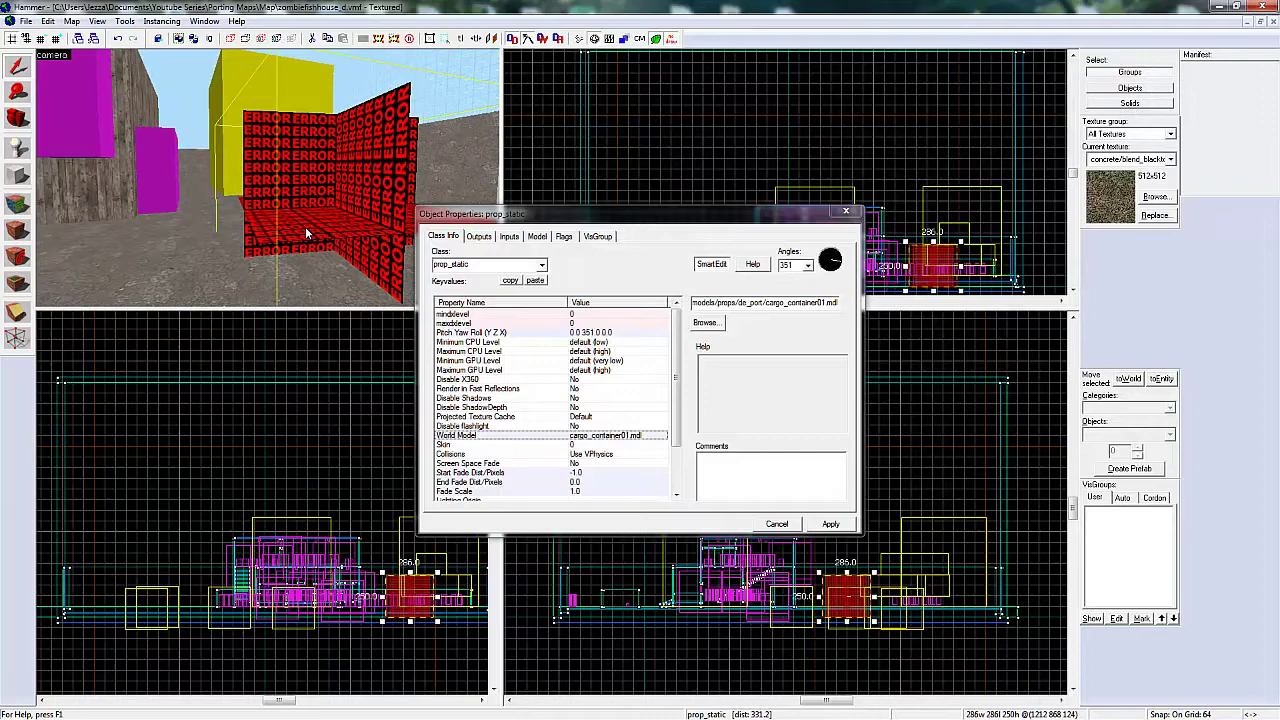
left_click(705, 322)
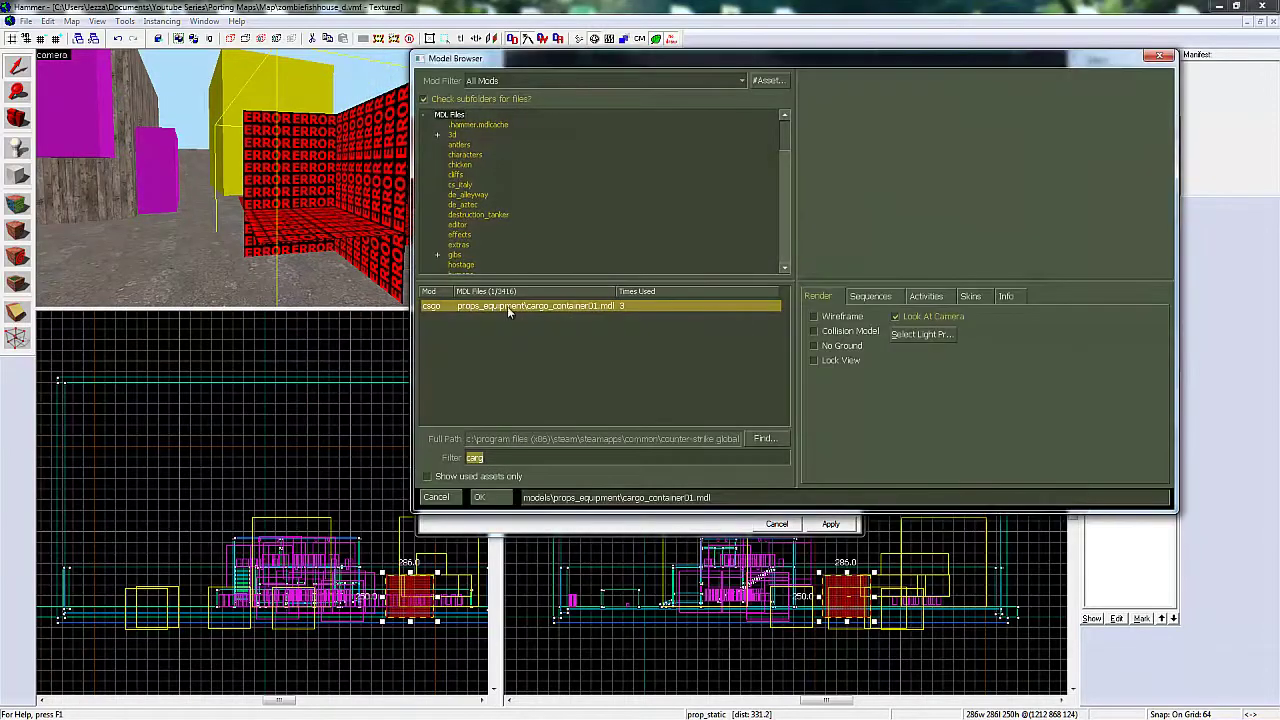
double_click(512, 306)
left_click(831, 524)
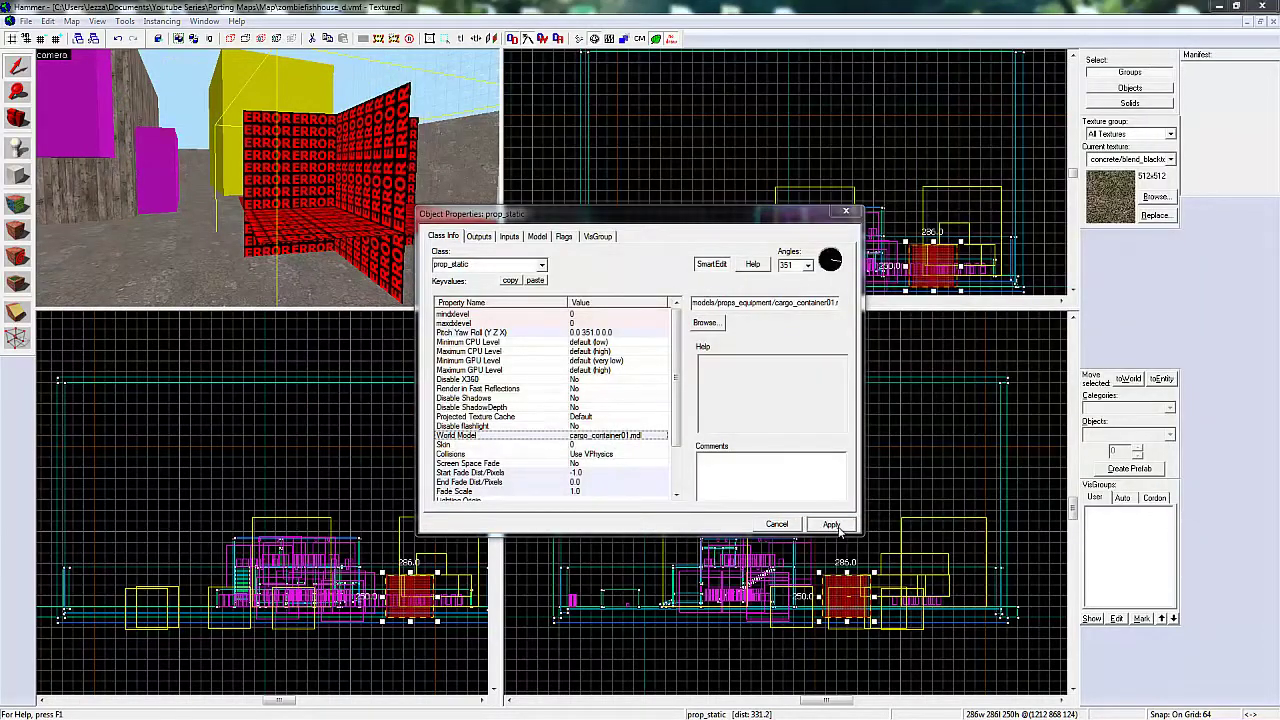
left_click(853, 211)
Step: Change the world model of the prop_physics using vendingmachinesoda01a.mdl to props/cs_office/vending_machine.mdl, found with the filter "vend"
key("z")
key("w")
key("w")
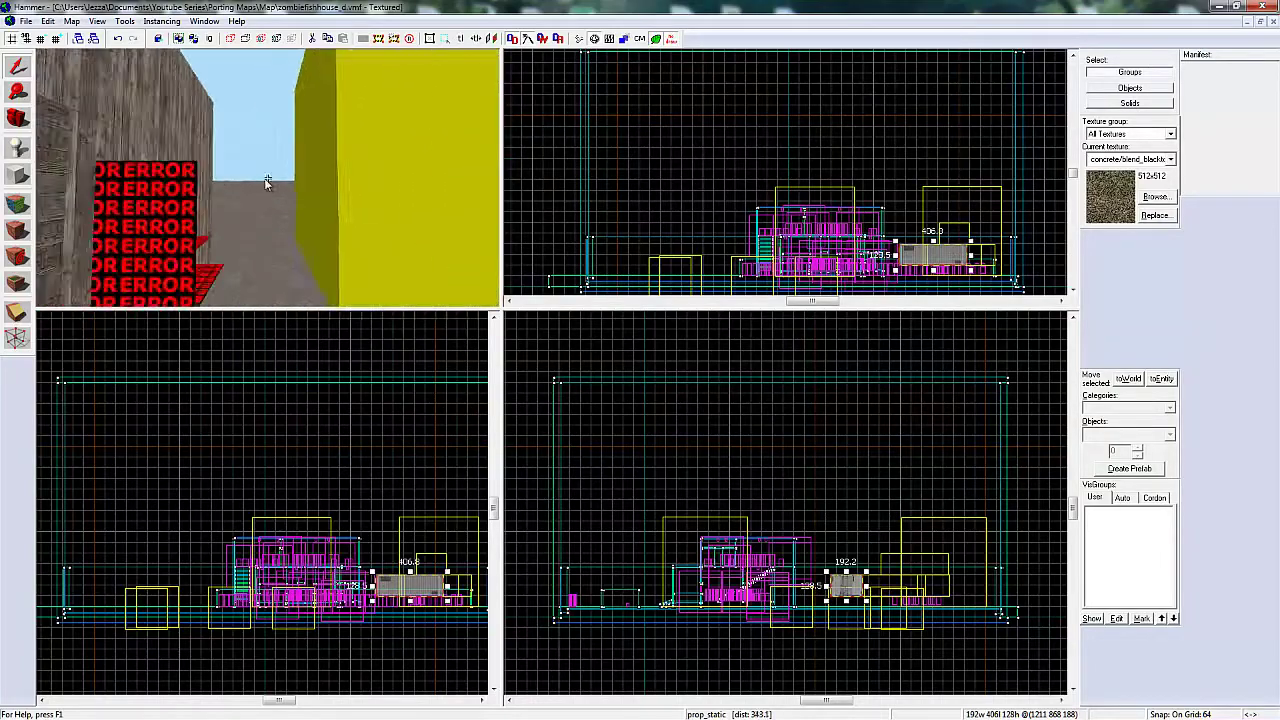
key("s")
key("z")
double_click(294, 207)
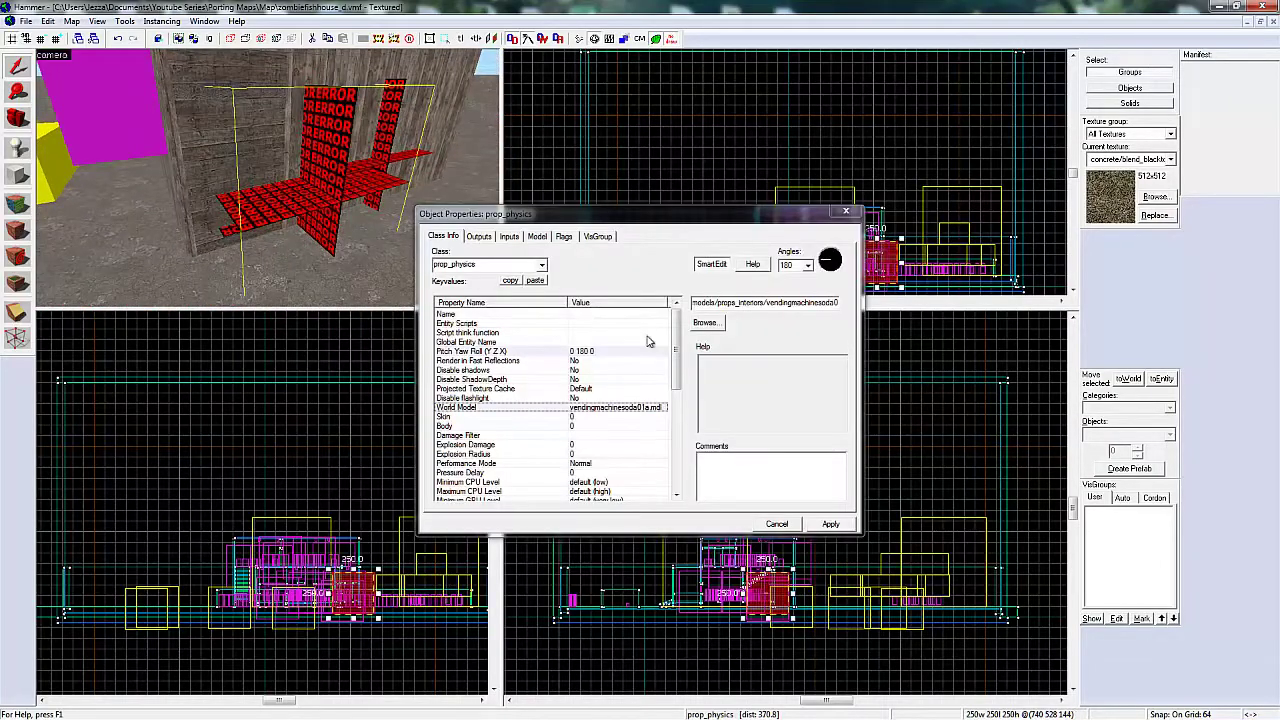
left_click(706, 324)
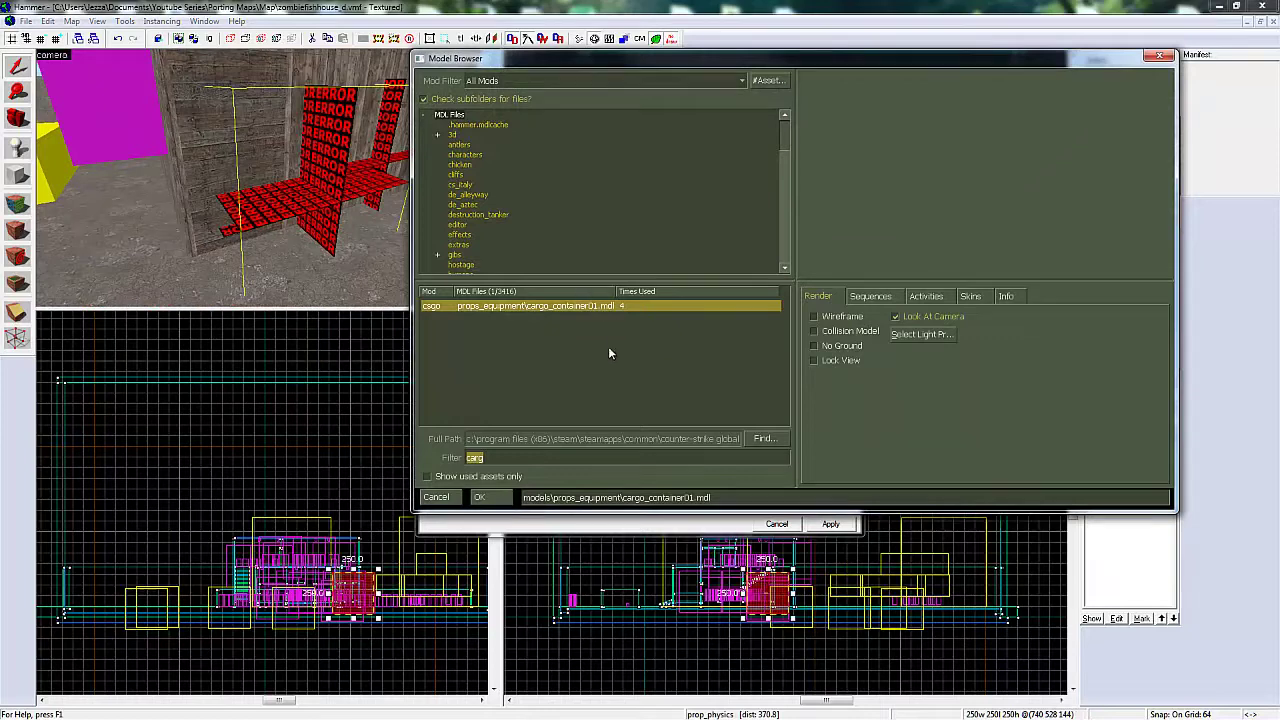
type("van")
left_click(515, 305)
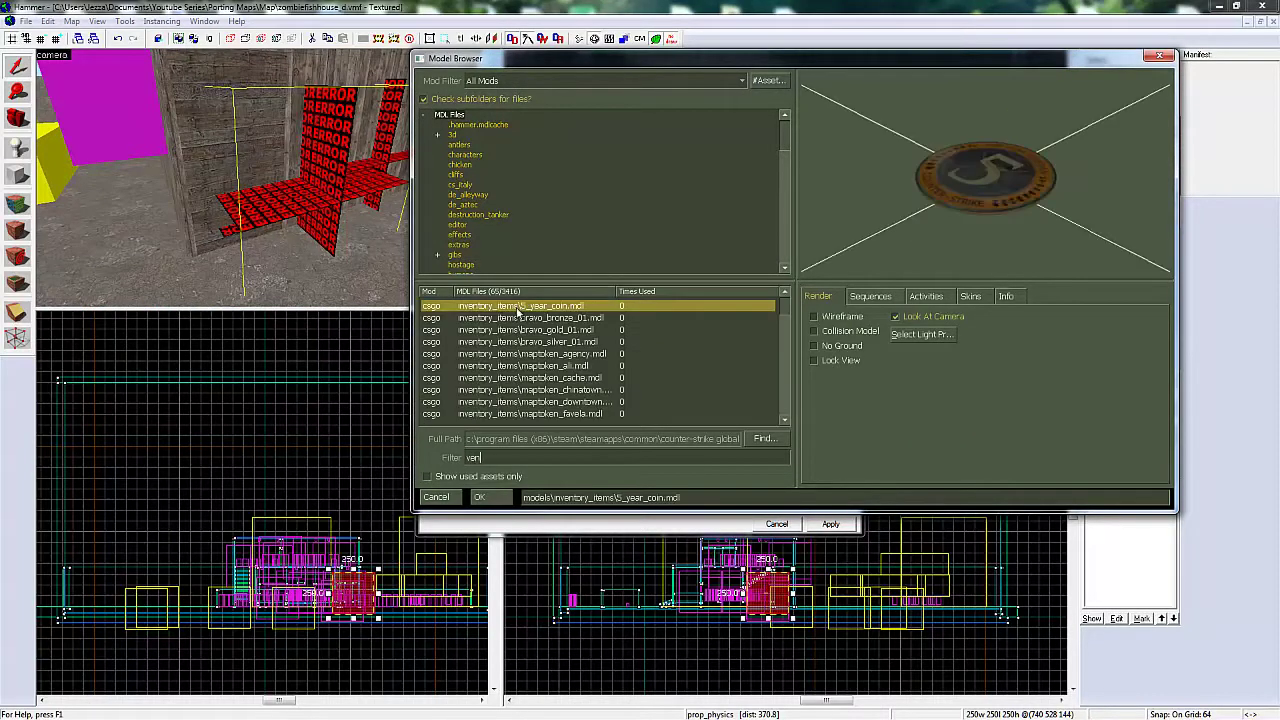
left_click(527, 330)
scroll(527, 340, "down", 15)
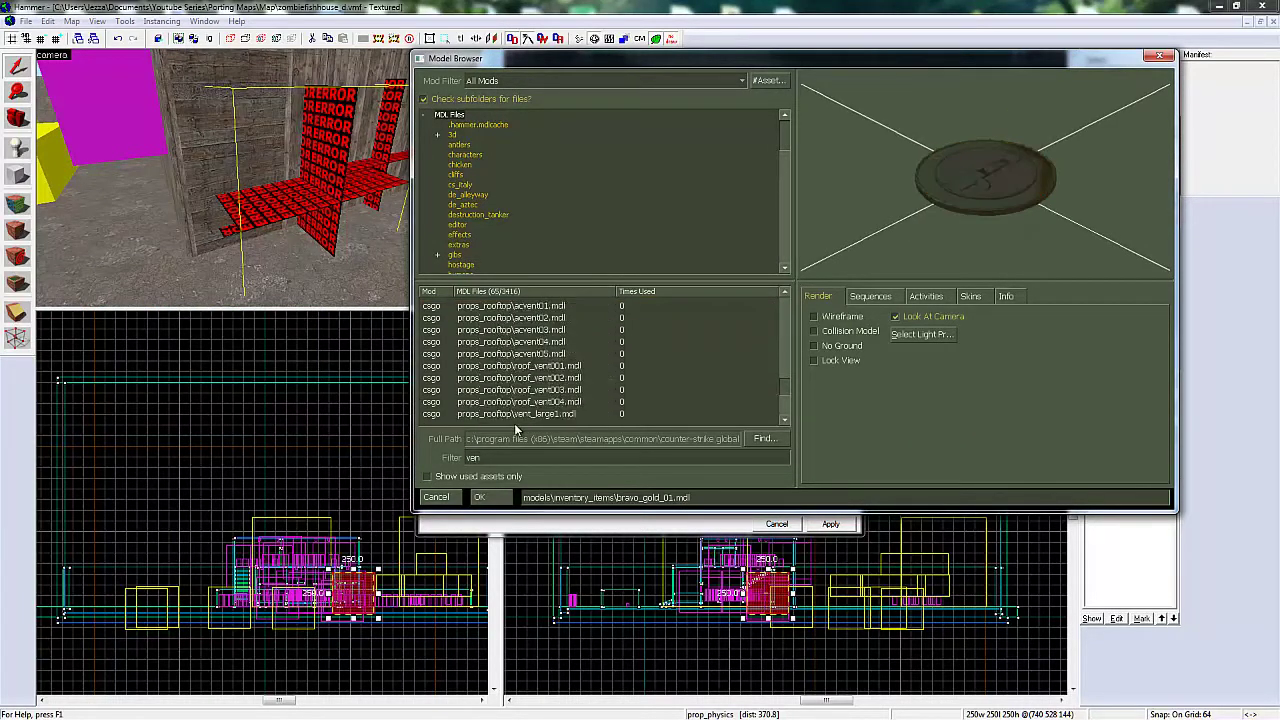
type("d")
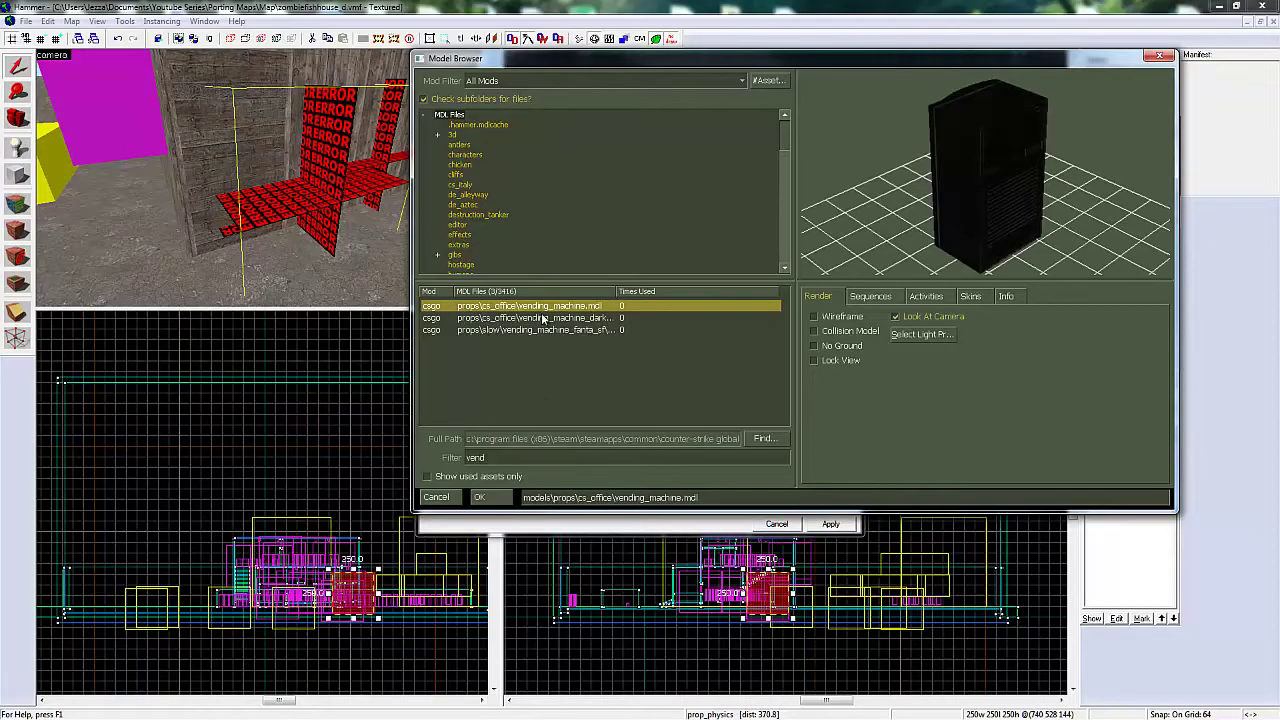
double_click(541, 317)
left_click(831, 524)
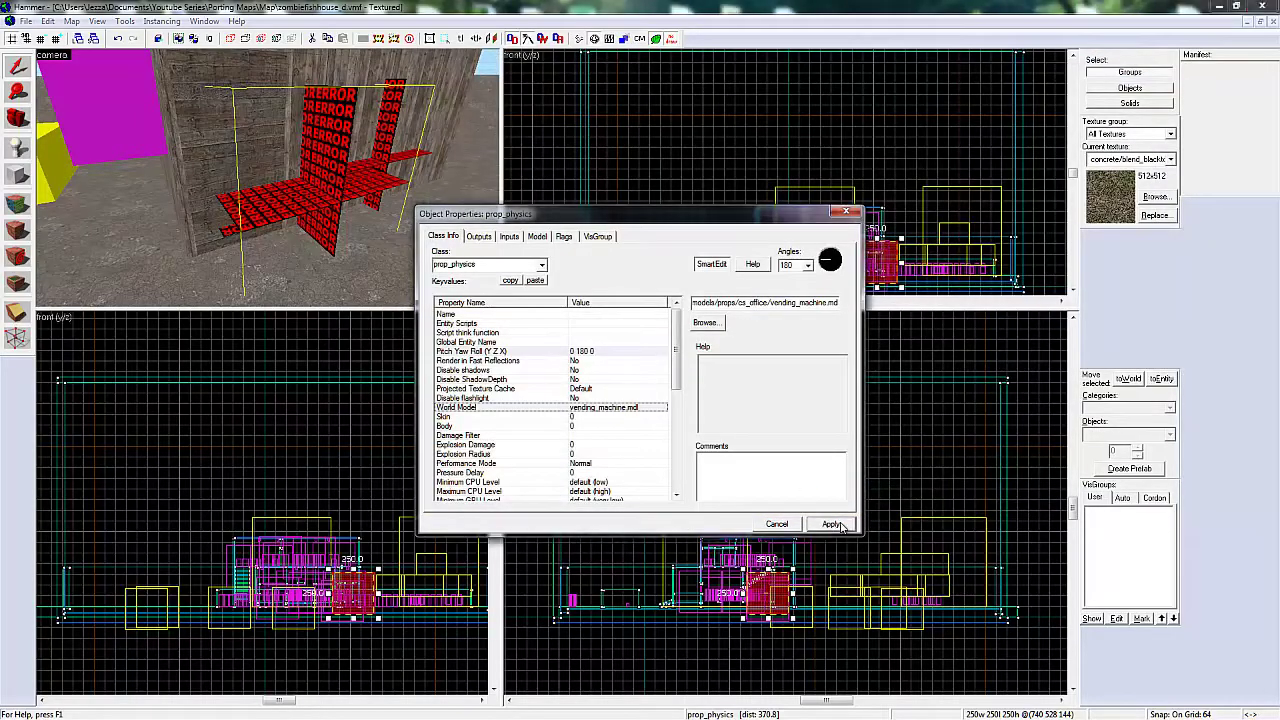
left_click(846, 215)
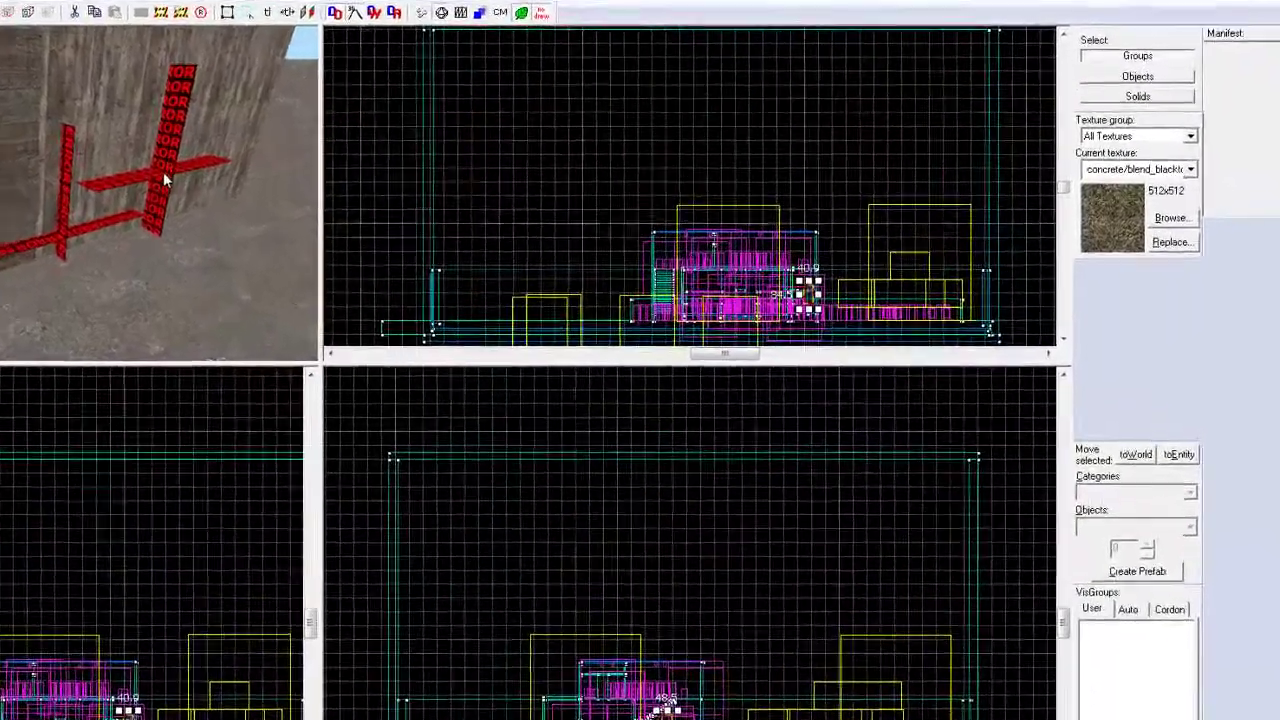
Step: Set the world model of the error prop_door_rotating on the wooden wall to props/cs_italy/it_doora.mdl, found with the filter "door"
double_click(384, 165)
double_click(380, 562)
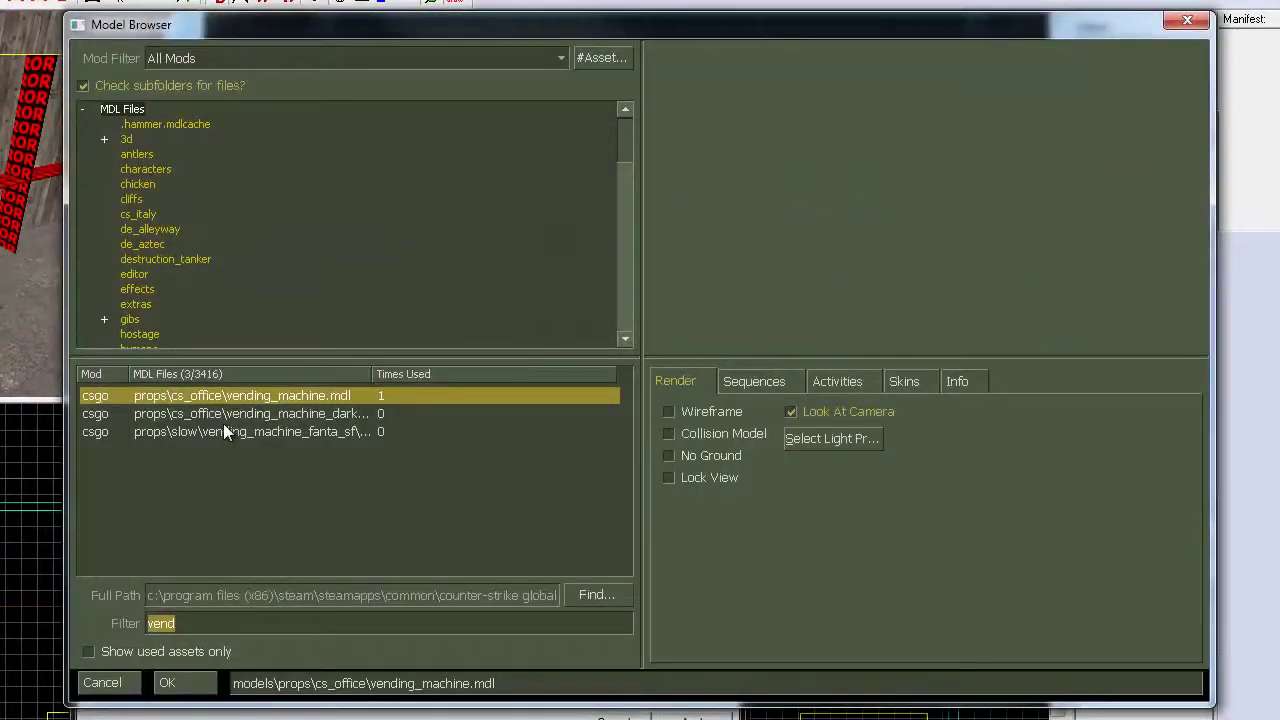
key("BackSpace")
type("door")
left_click(240, 486)
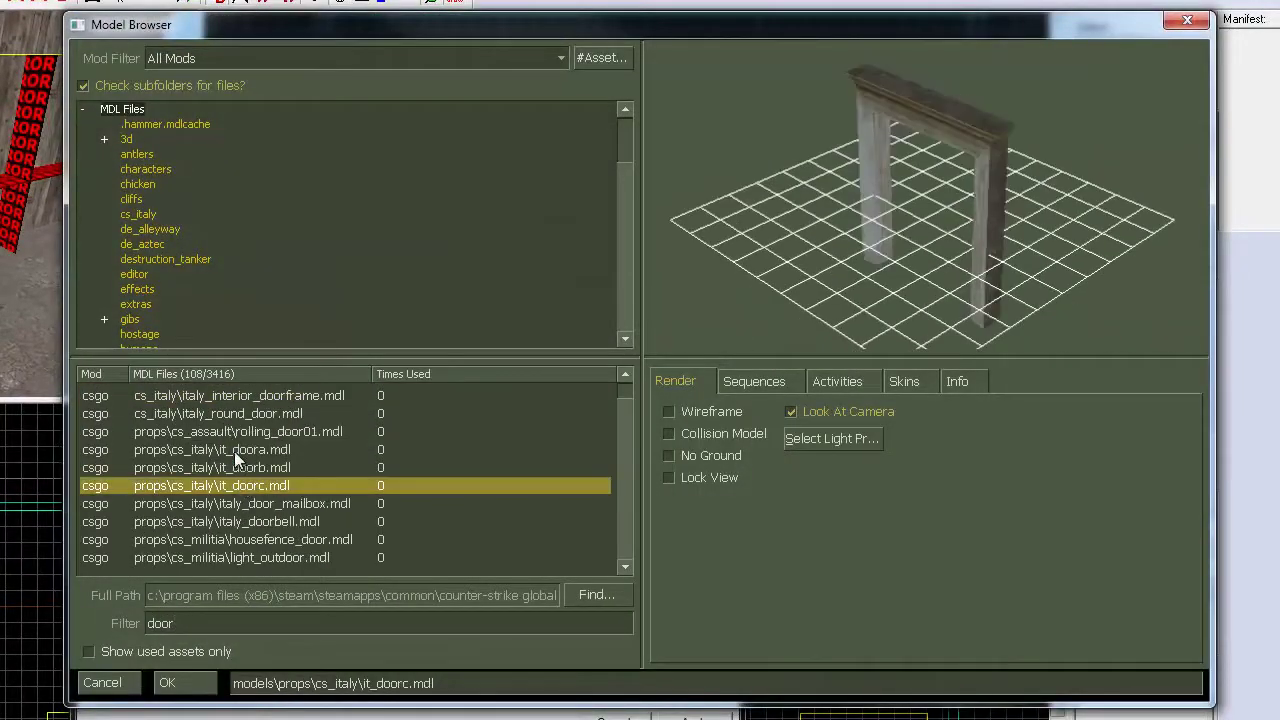
double_click(212, 449)
left_click(692, 716)
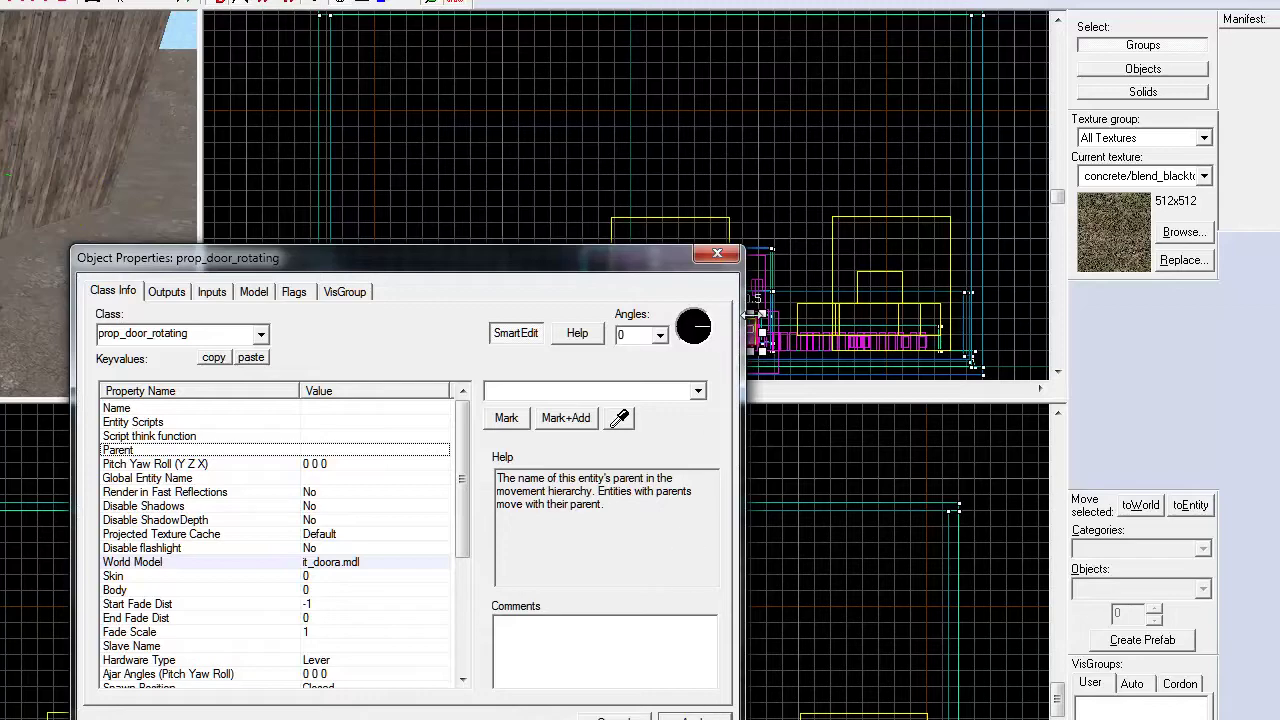
left_click(718, 258)
Step: Change the world model of the prop_physics using kitchen_shelf001a.mdl to props/cs_office/bookshelf3.mdl, found with the filter "shelf"
double_click(8, 170)
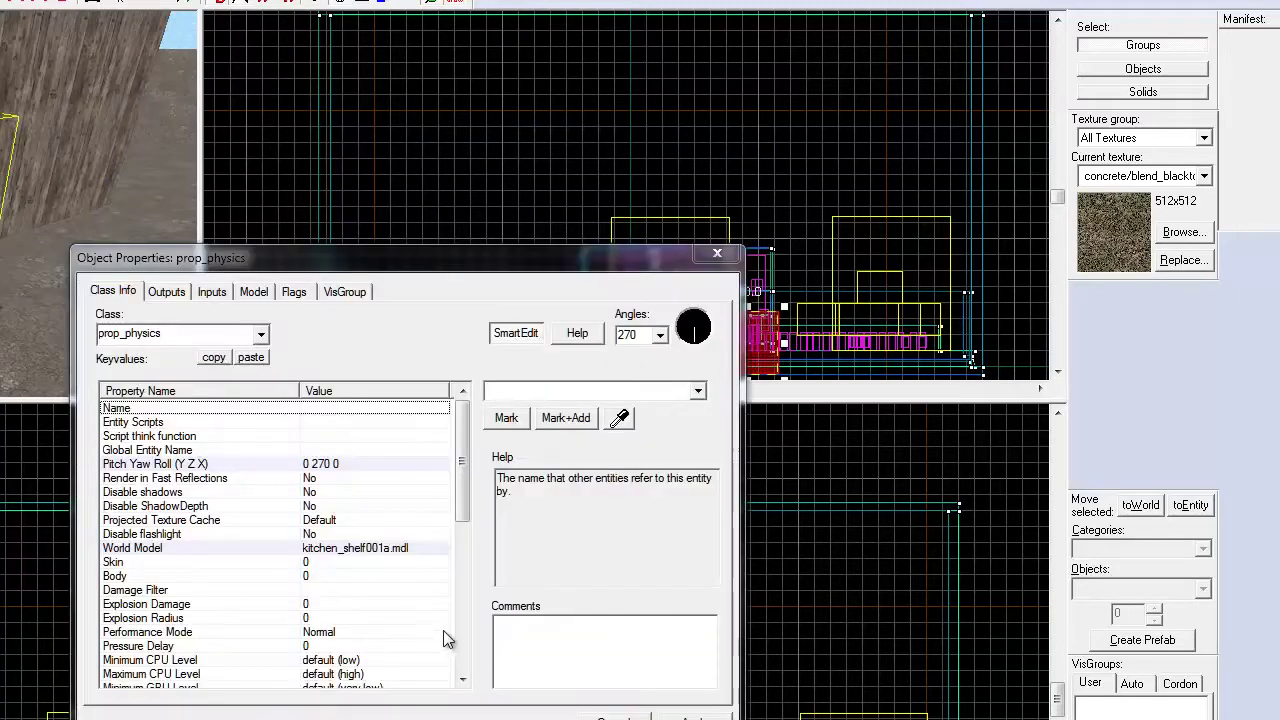
double_click(385, 562)
type("she")
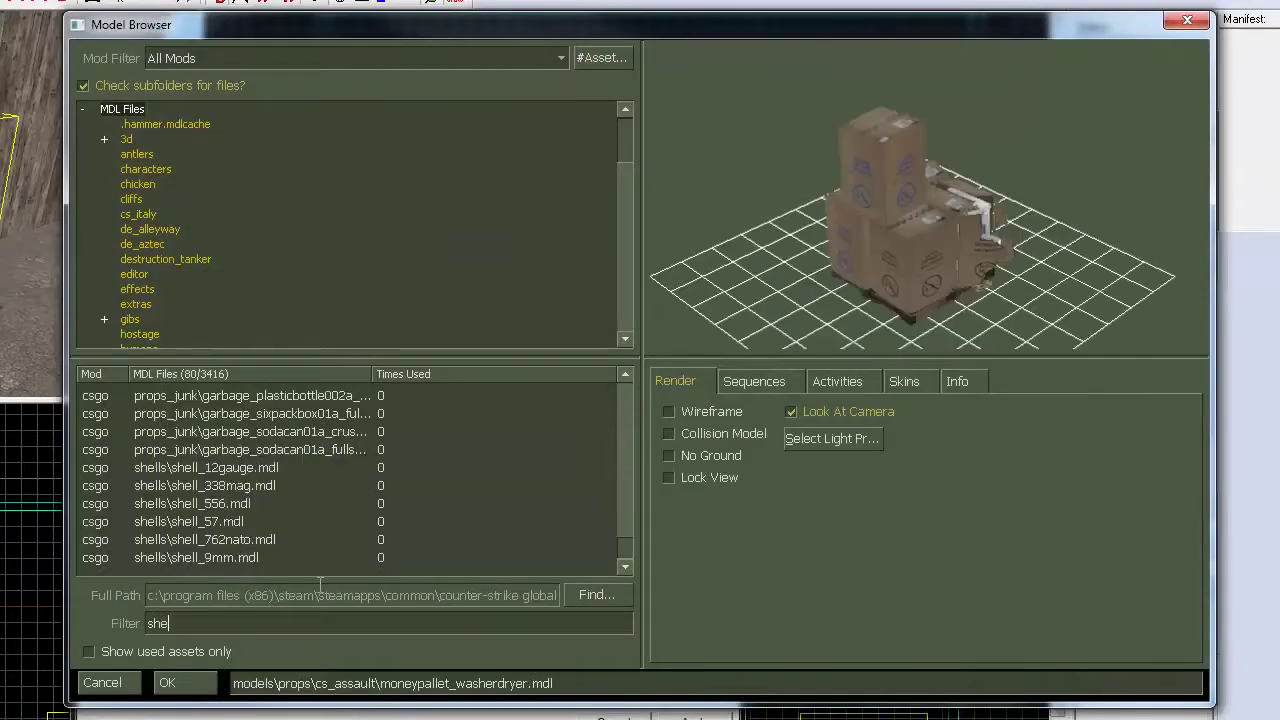
type("lf")
left_click(290, 413)
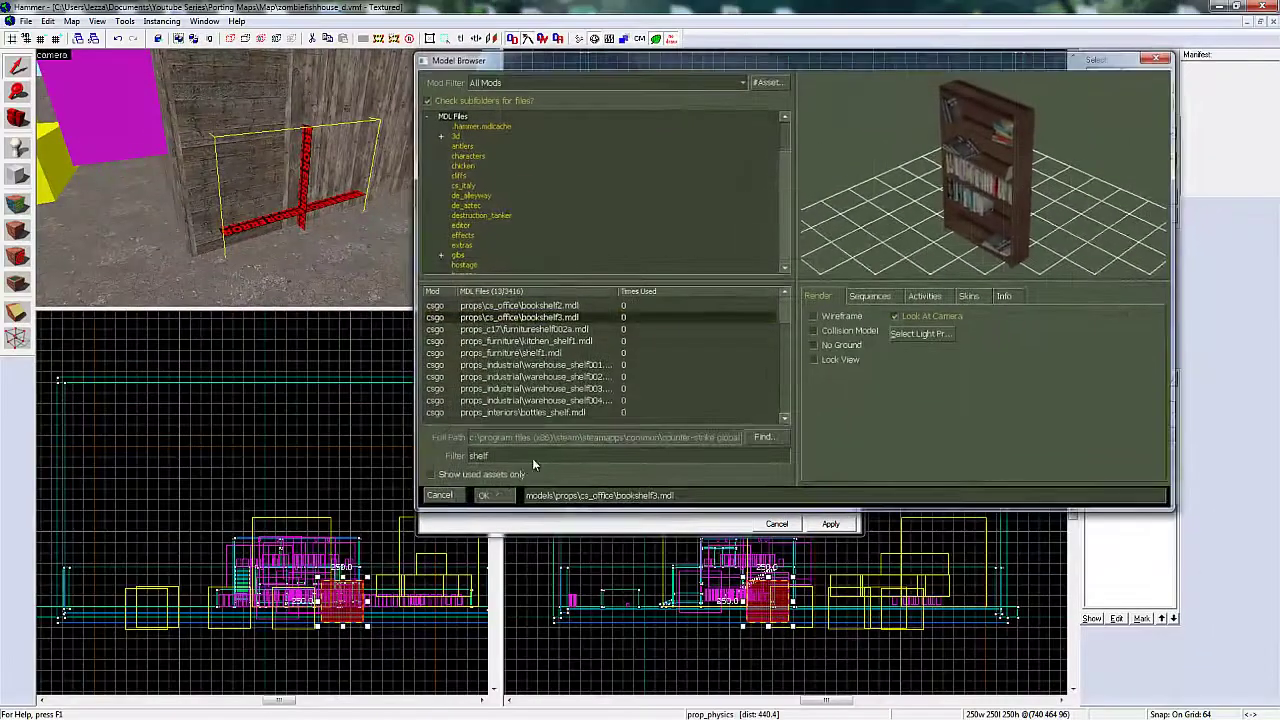
left_click(167, 682)
left_click(837, 523)
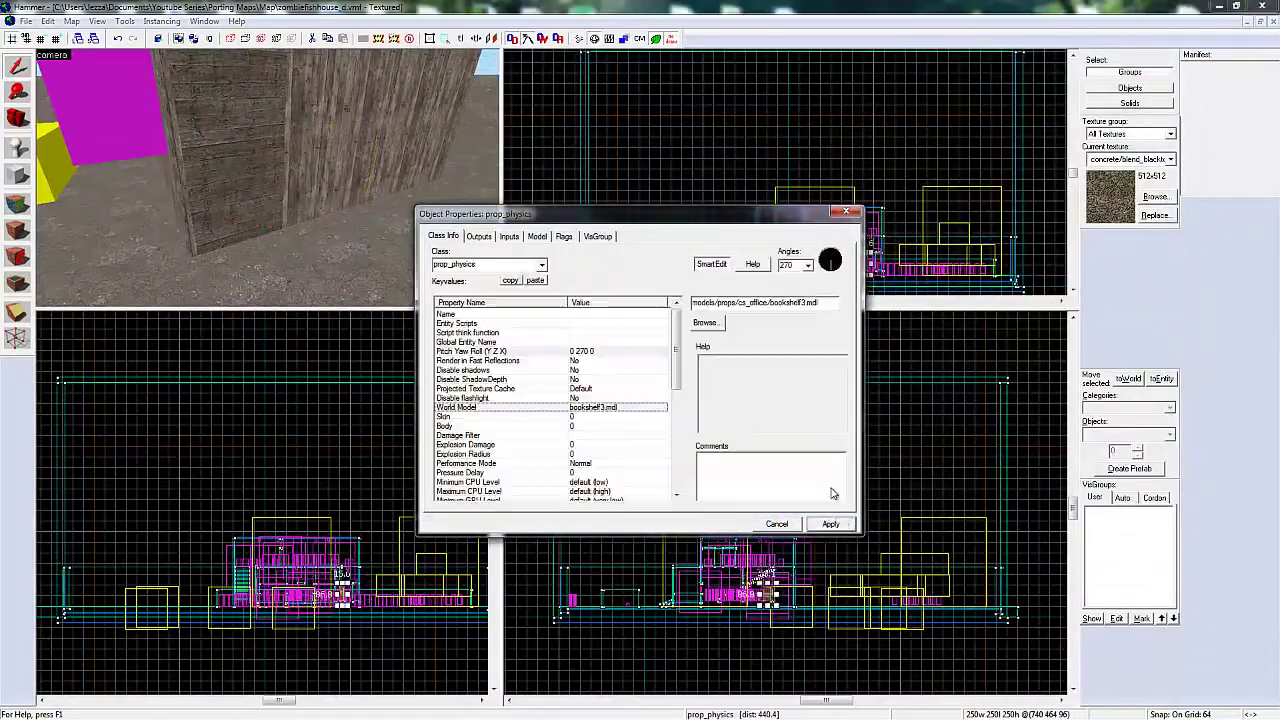
left_click(845, 211)
Step: Run the check for problems on the map
key("z")
key("w")
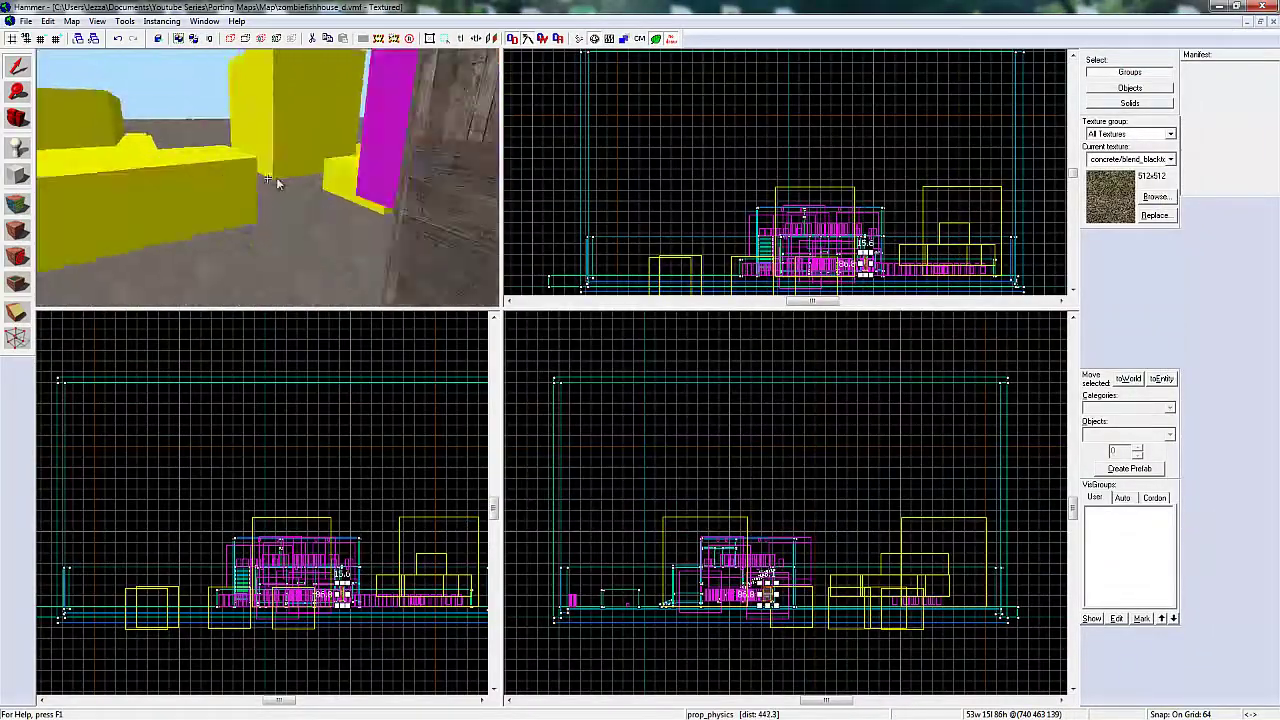
key("w")
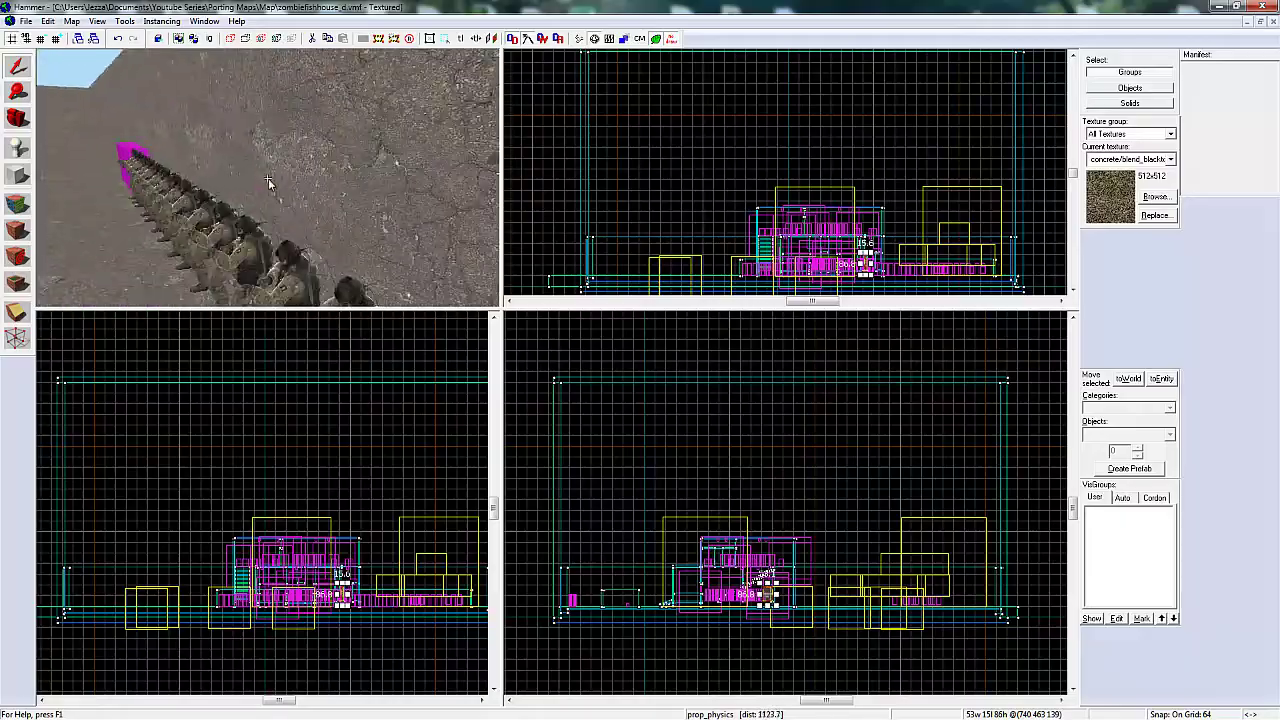
key("w")
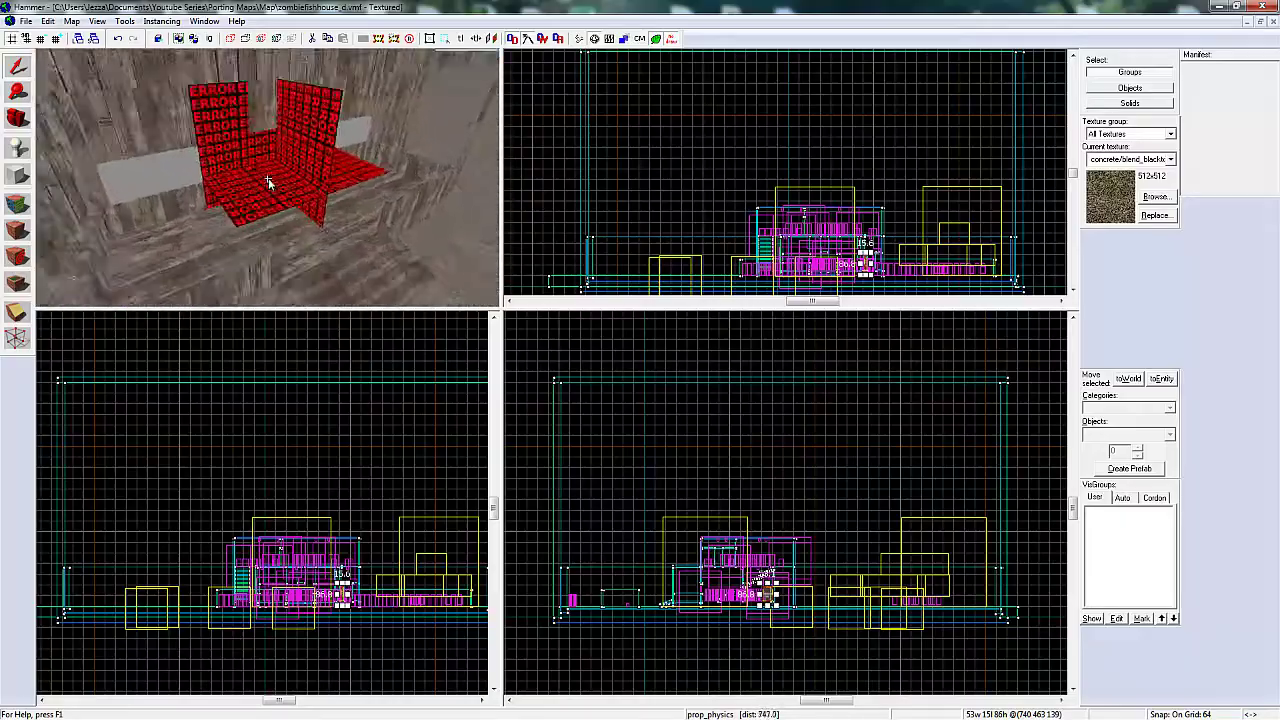
key("s")
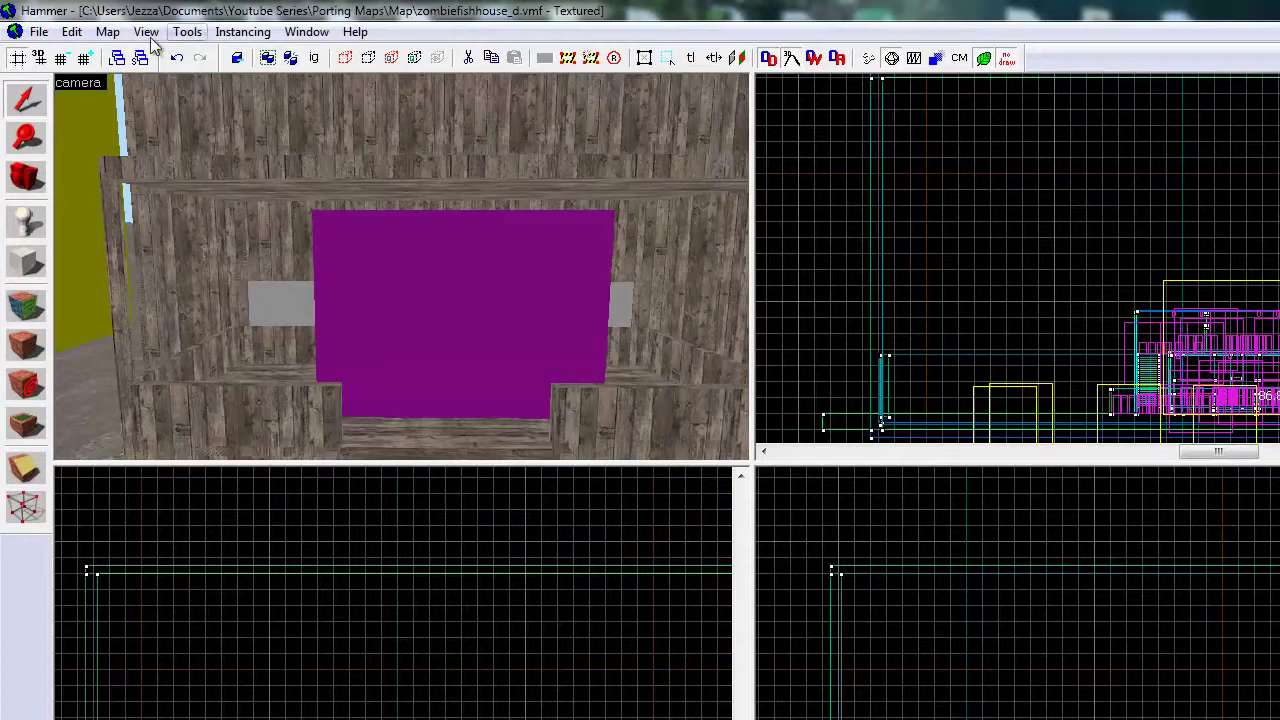
left_click(105, 32)
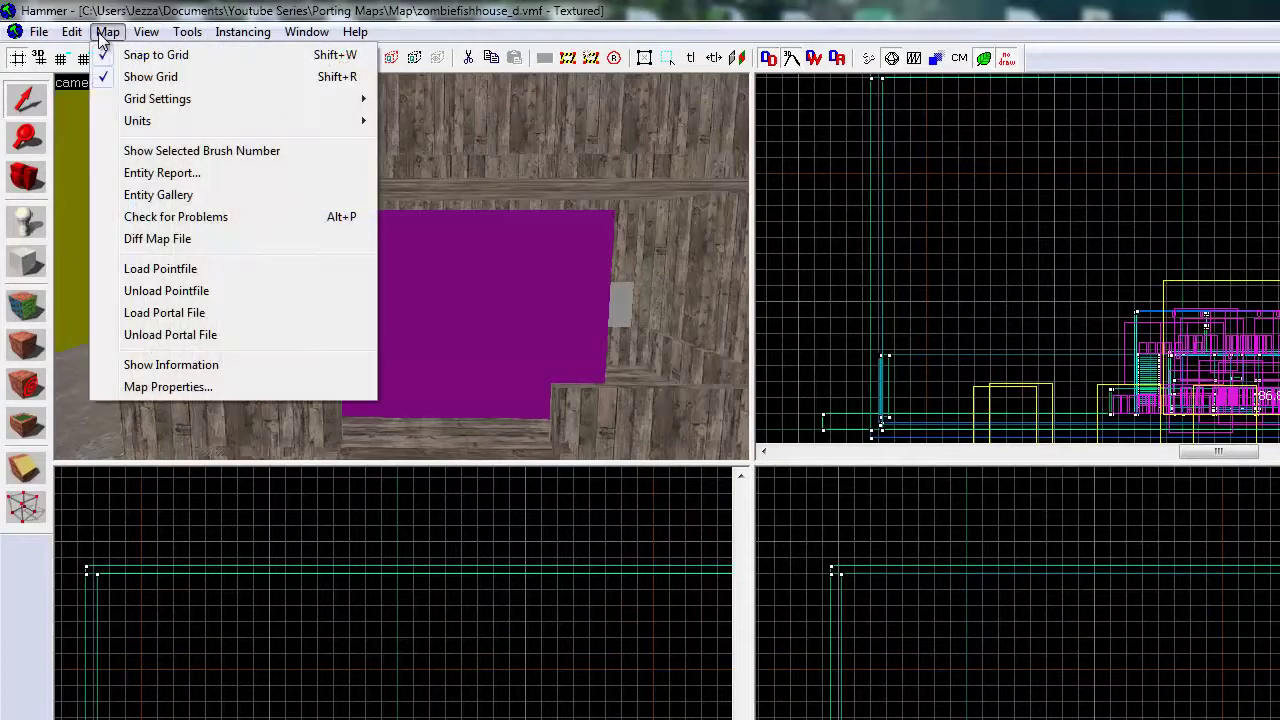
left_click(170, 217)
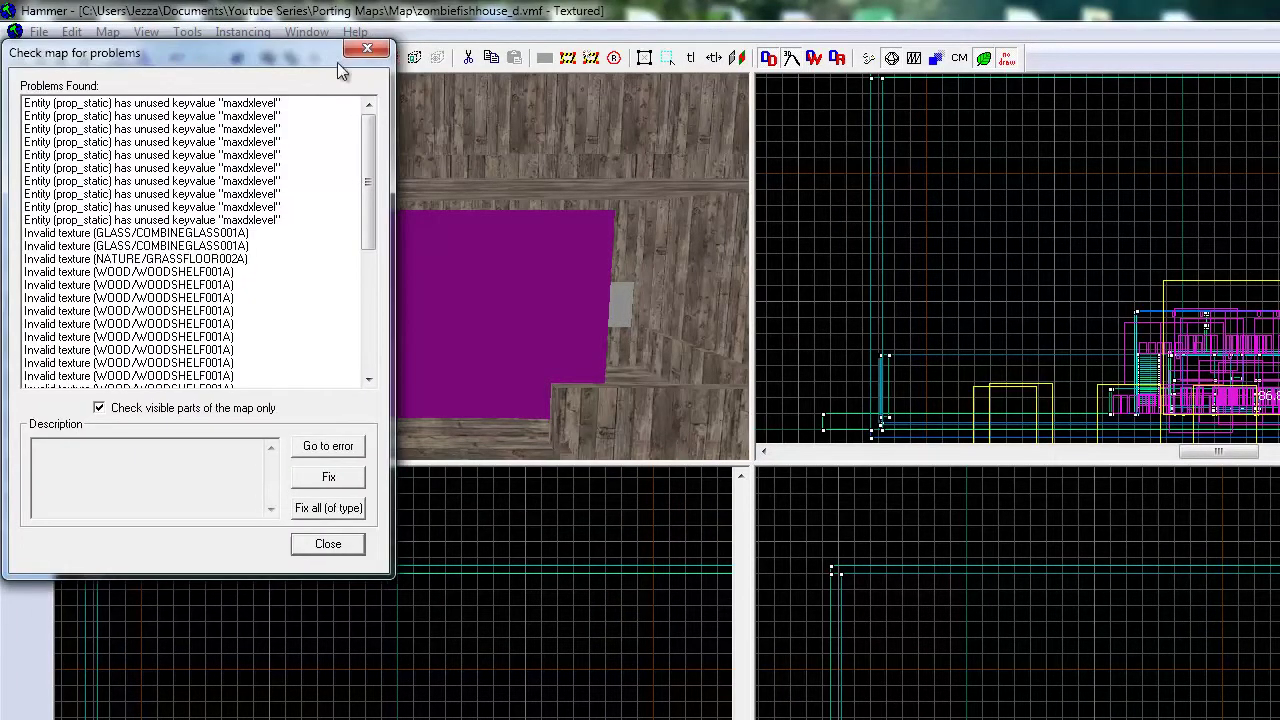
Step: Review the problem list, examining the WOOD/WOODSHELF001A and NATURE/GRASSFLOOR002A invalid-texture entries
left_click_drag(178, 53, 1057, 163)
left_click(1010, 305)
scroll(1010, 355, "down", 2)
left_click(1009, 344)
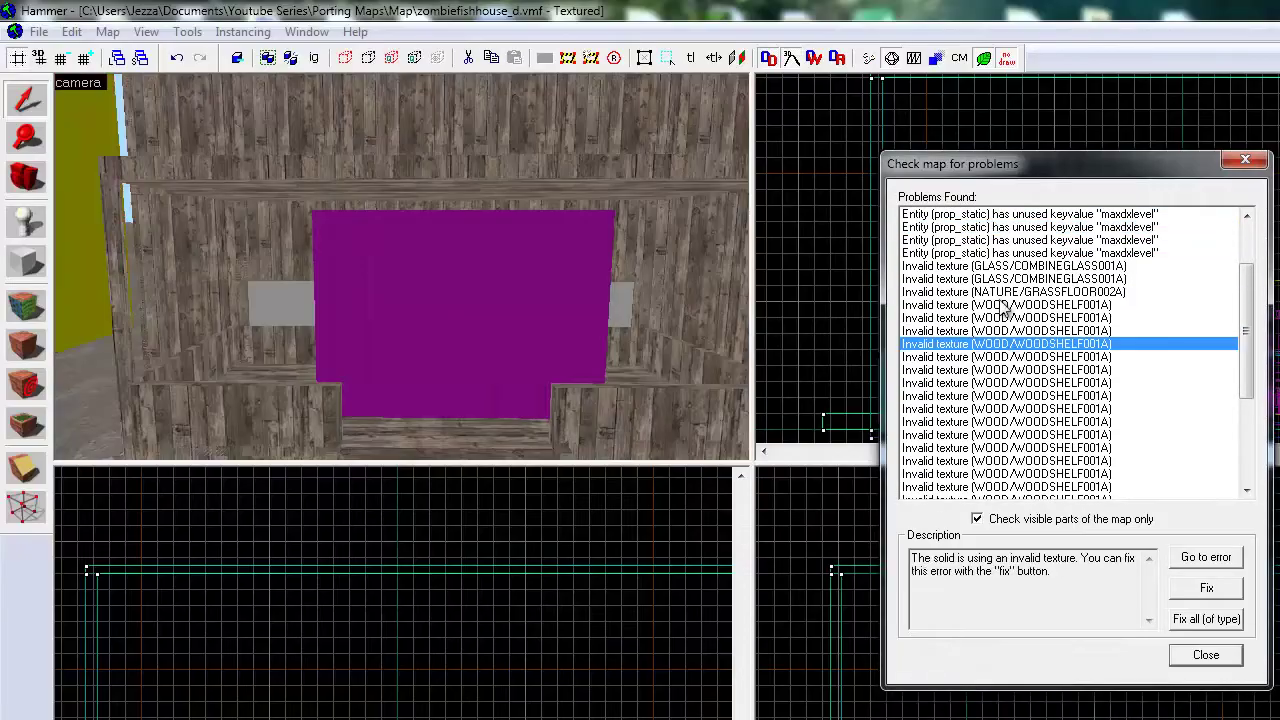
left_click(998, 292)
scroll(997, 343, "down", 3)
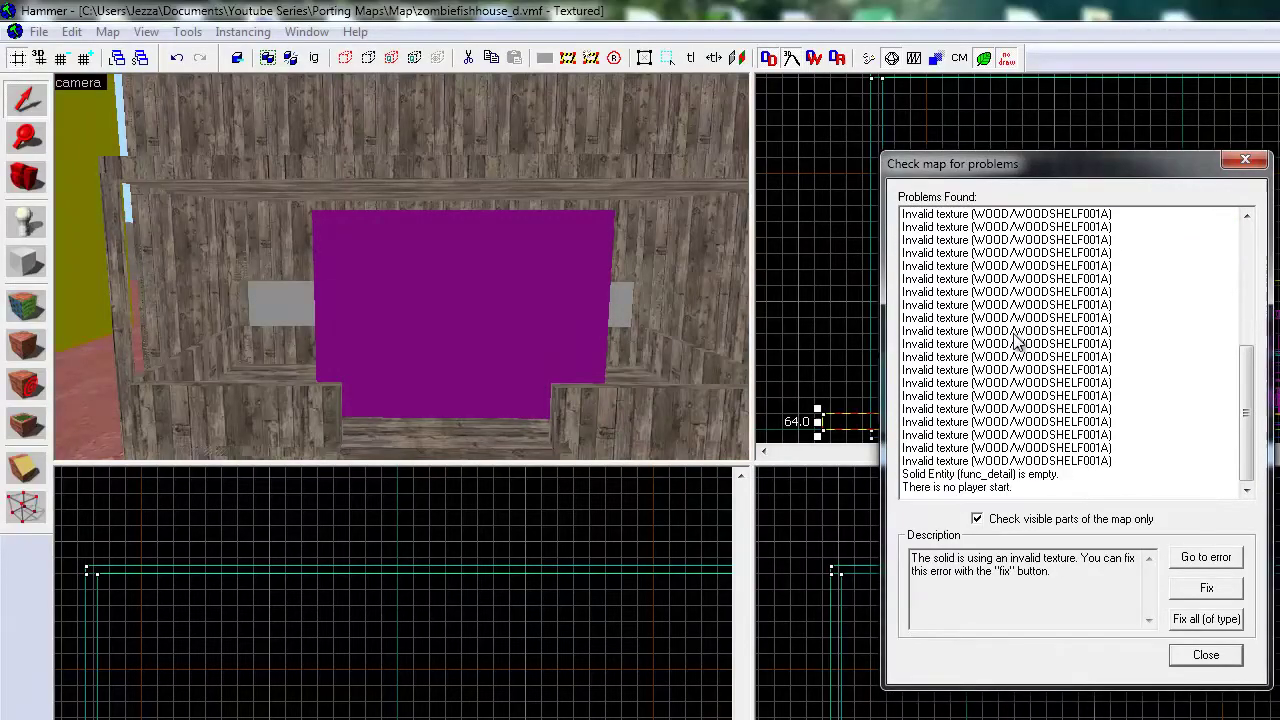
scroll(660, 280, "up", 5)
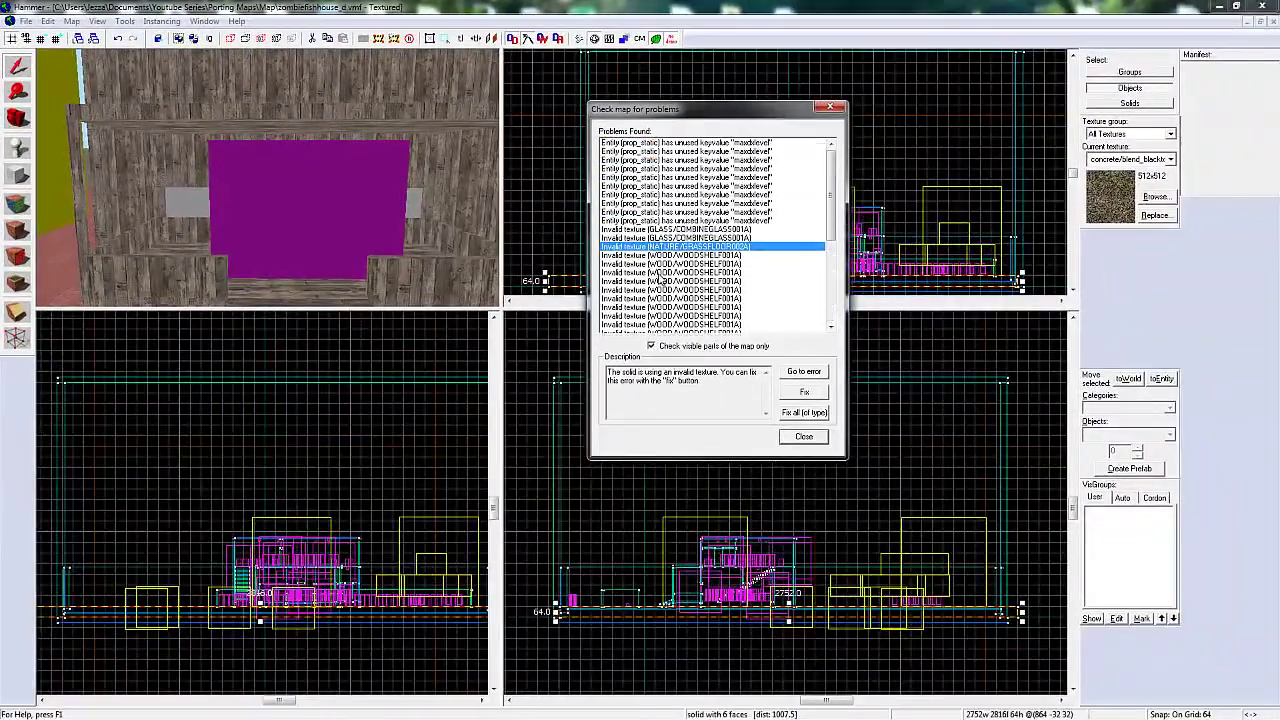
Step: Go to the brush behind the second WOOD/WOODSHELF001A invalid-texture entry and locate it on the house's staircase
double_click(720, 264)
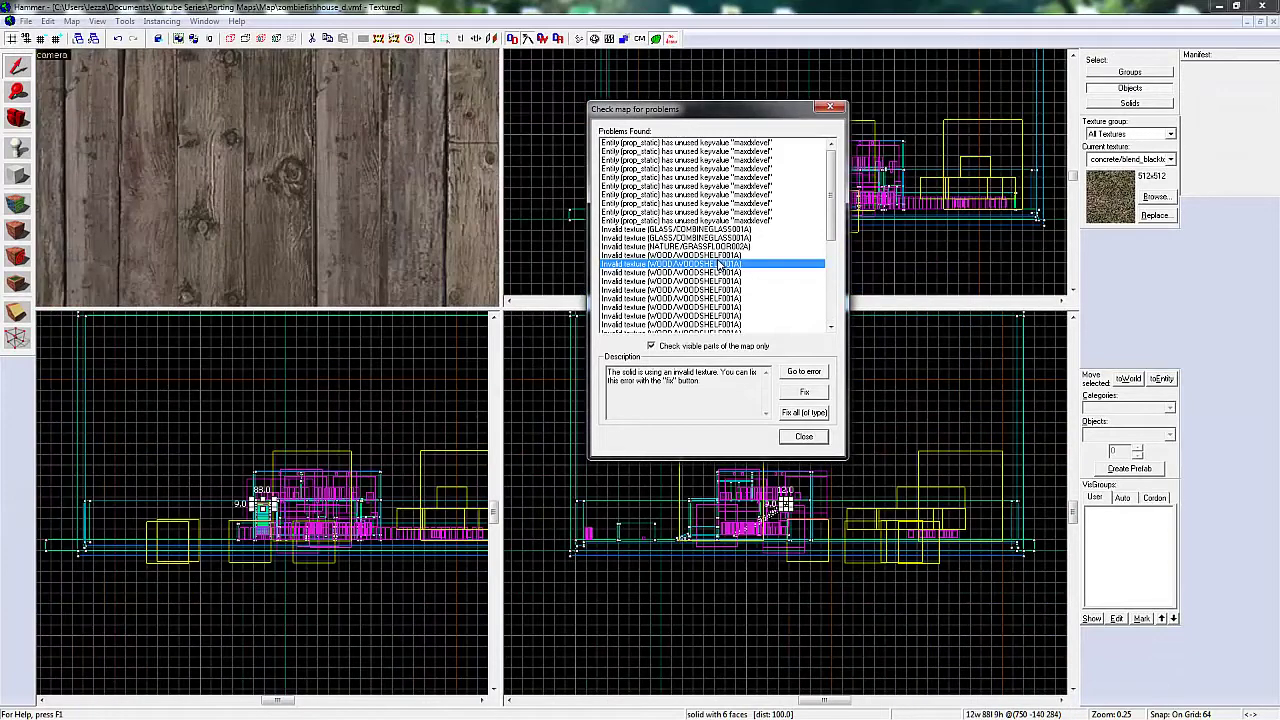
key("Left")
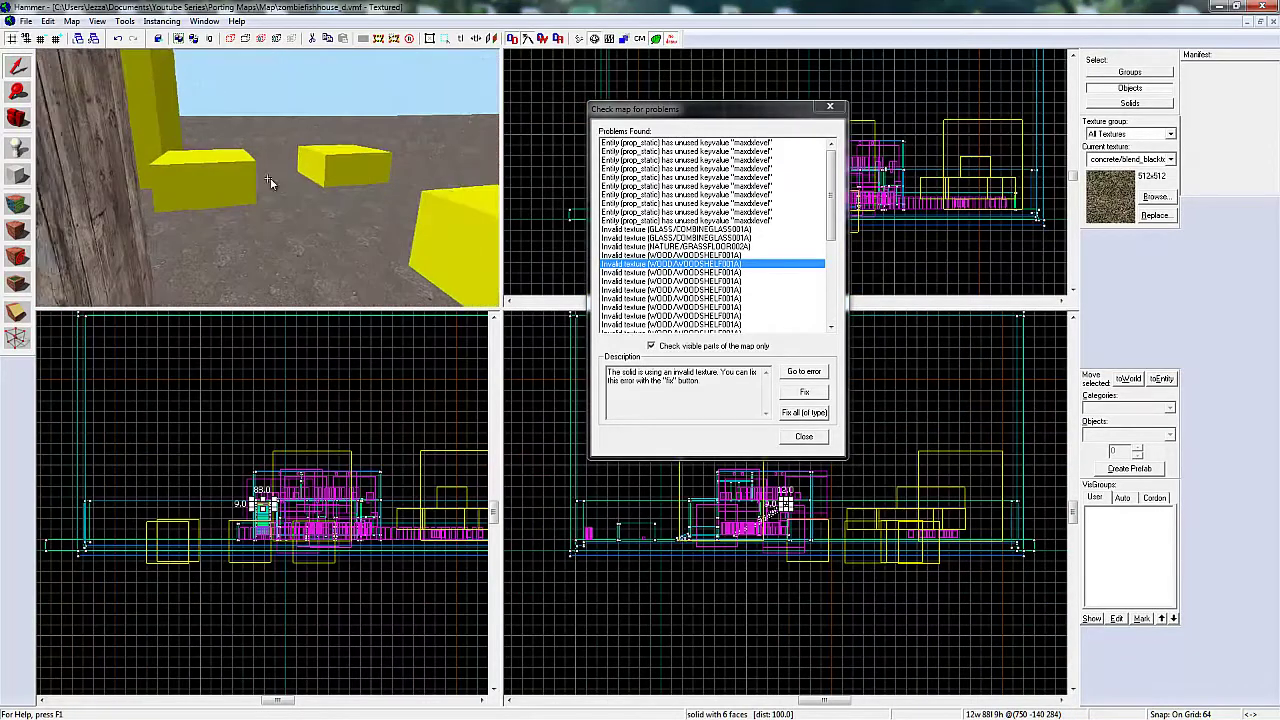
key("w")
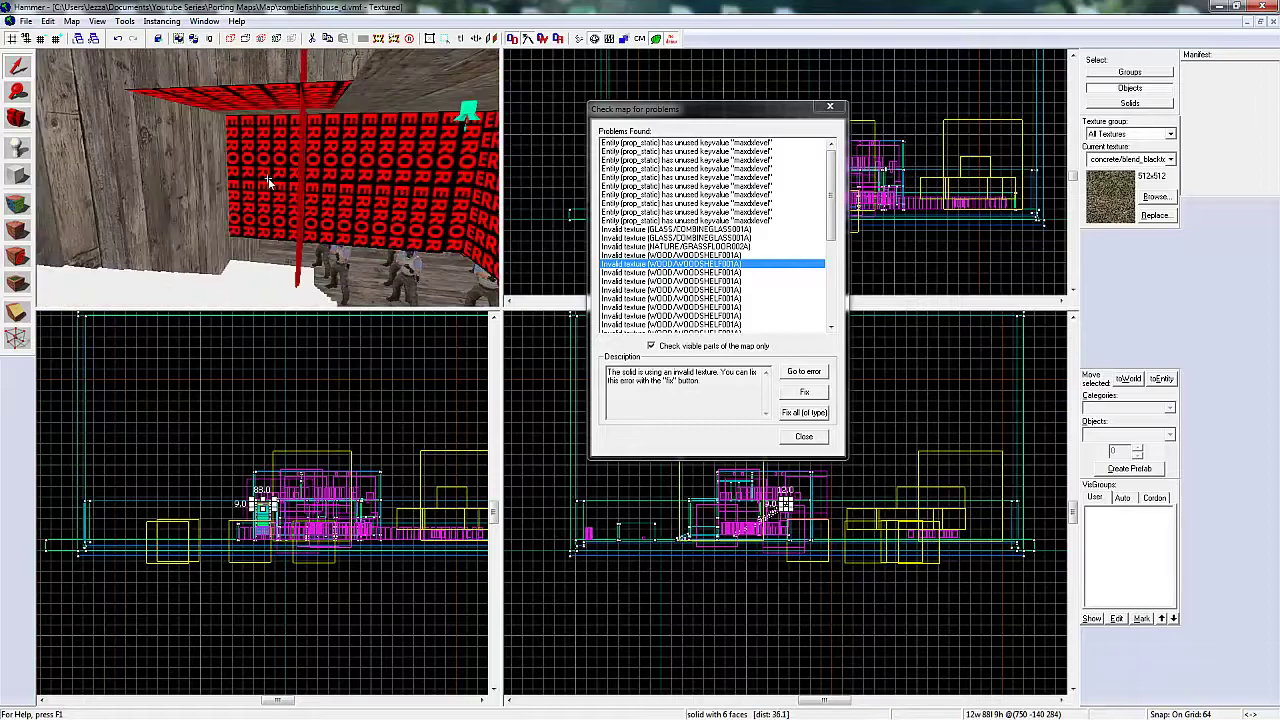
key("w")
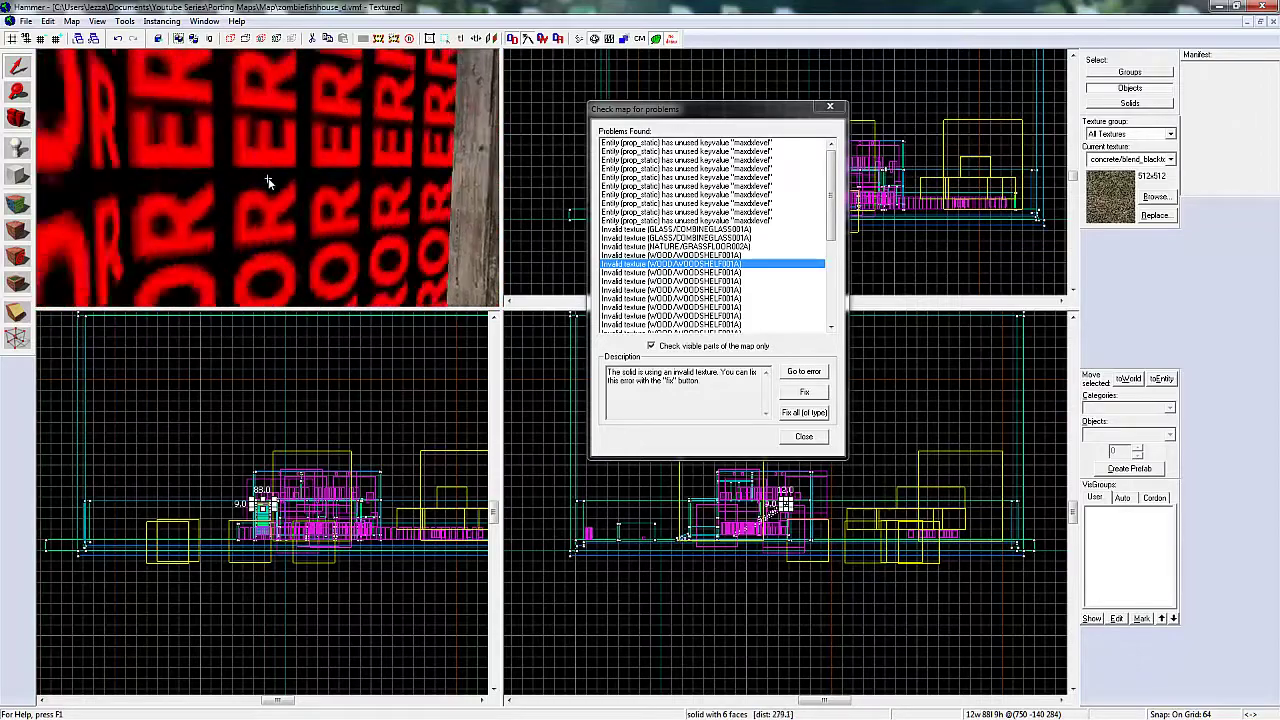
key("z")
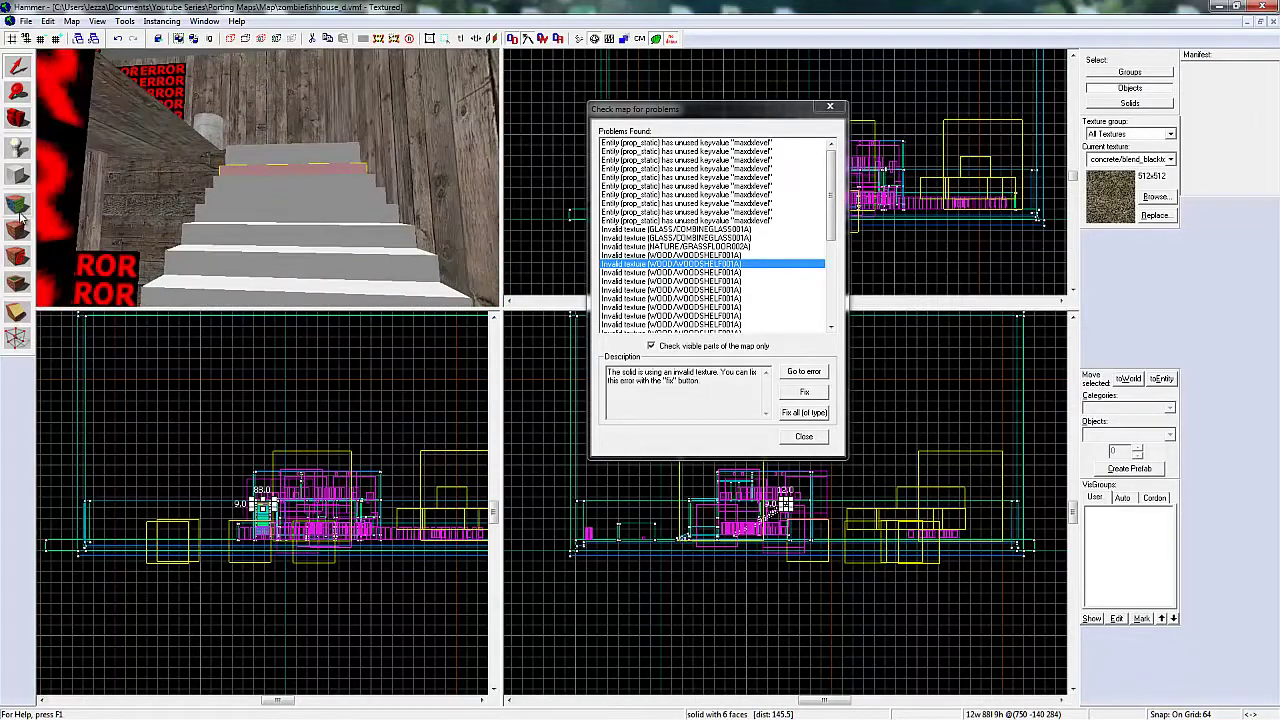
Step: Replace the stairs' WOOD/WOODSHELF001A texture throughout the map with cs_italy/pwood1, found with the filter "wood"
left_click(18, 205)
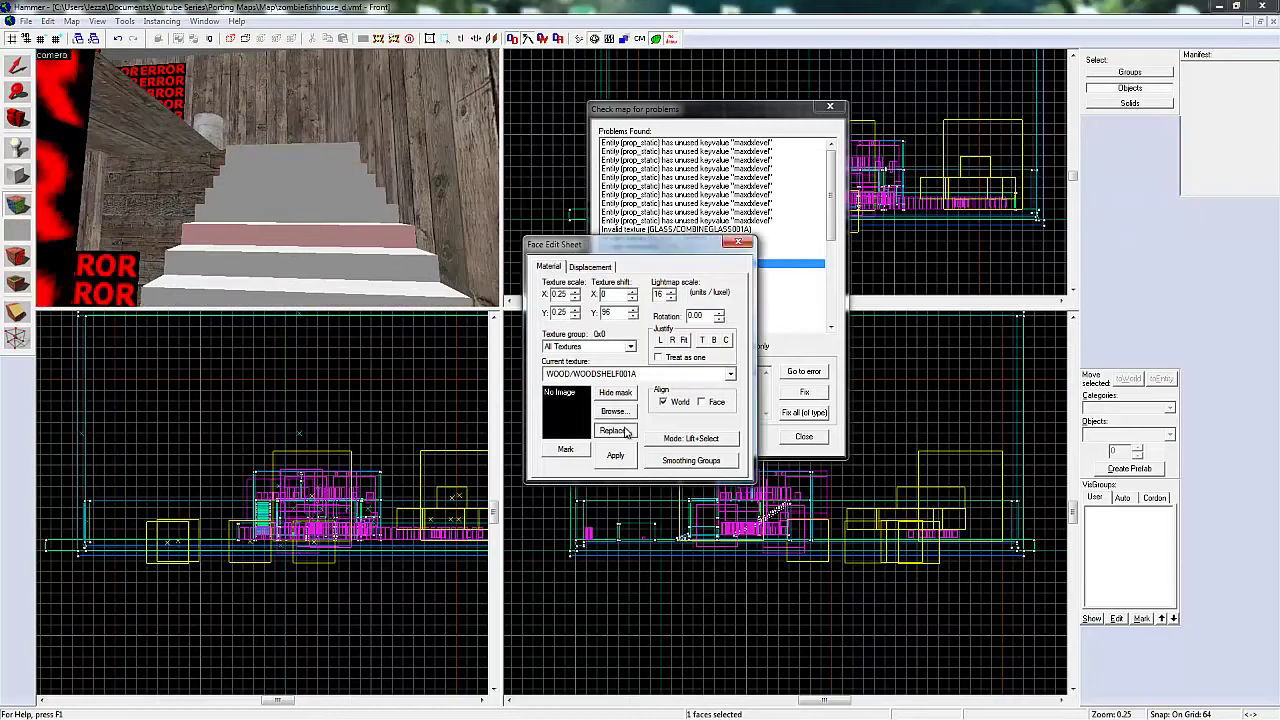
left_click(705, 308)
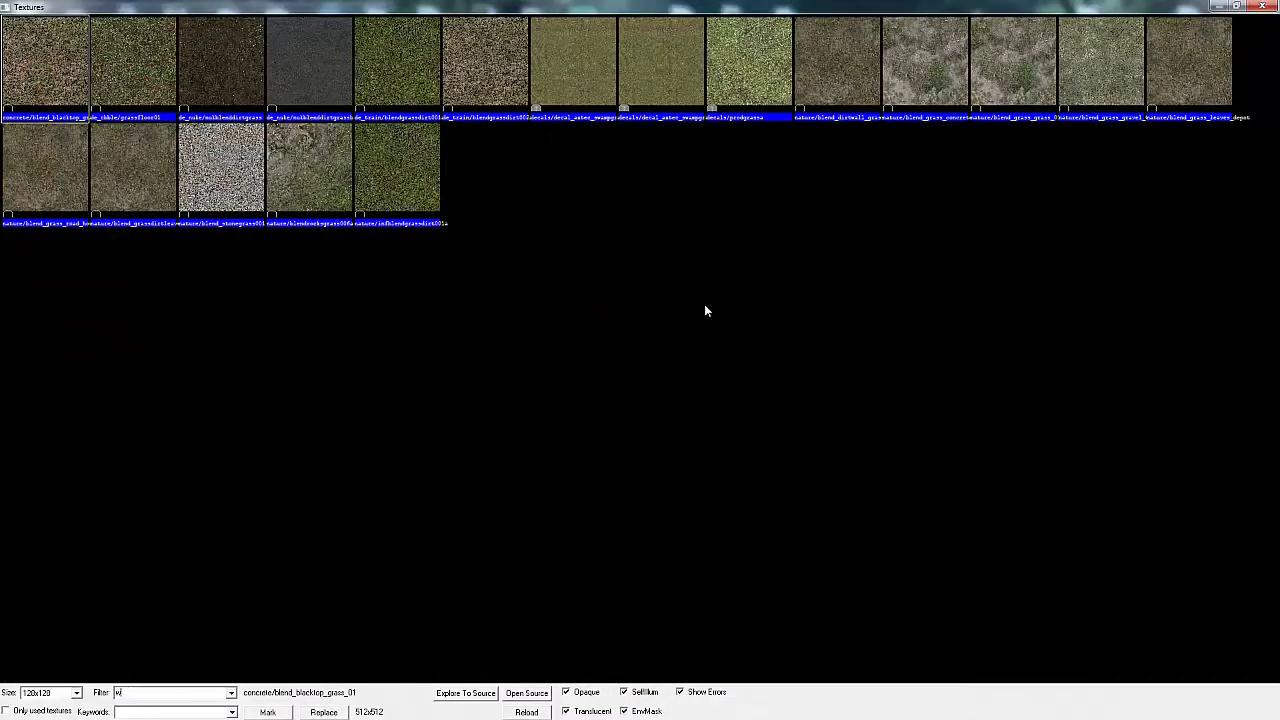
type("wood")
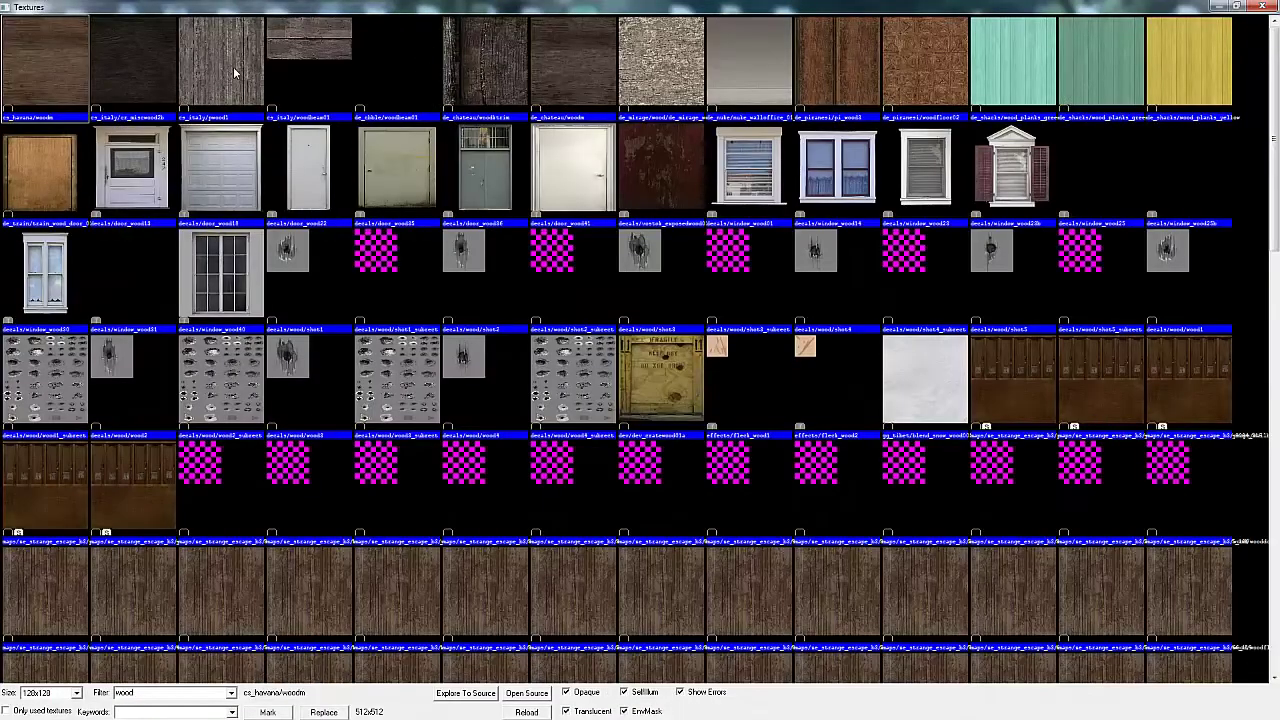
double_click(233, 66)
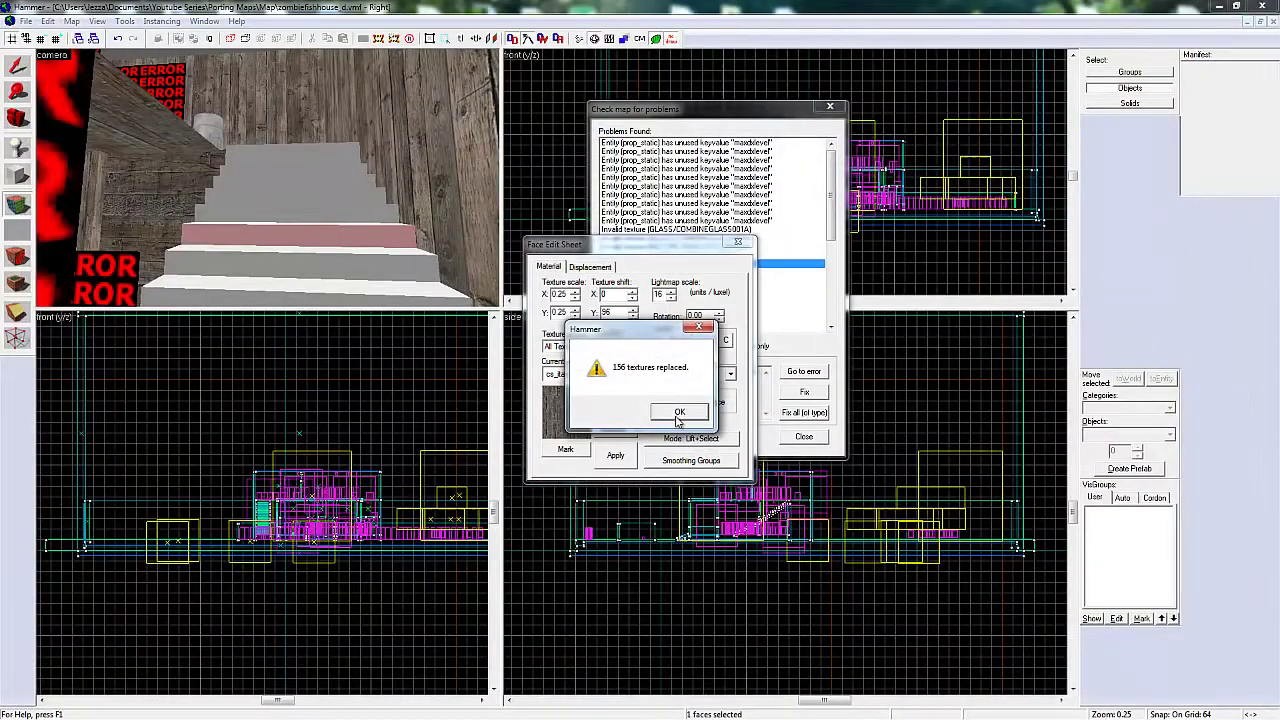
left_click(677, 420)
left_click(738, 243)
Step: Move through the house interior to the remaining error models
key("z")
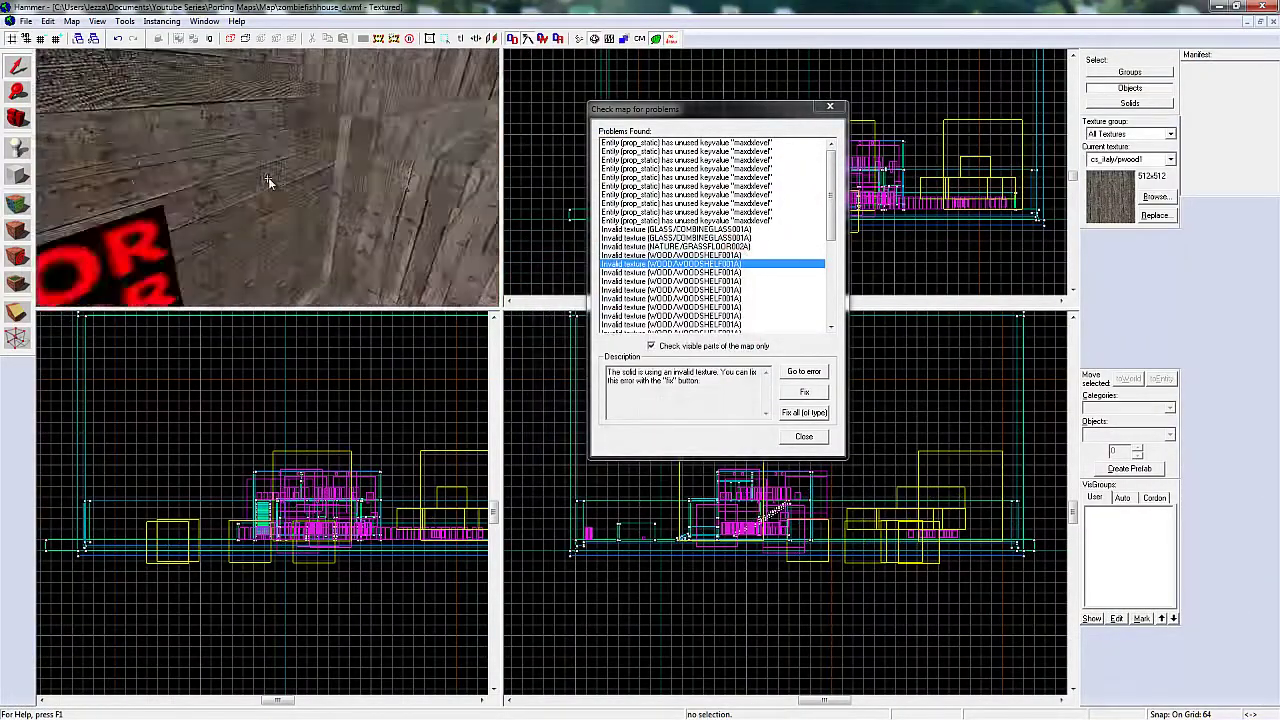
key("w")
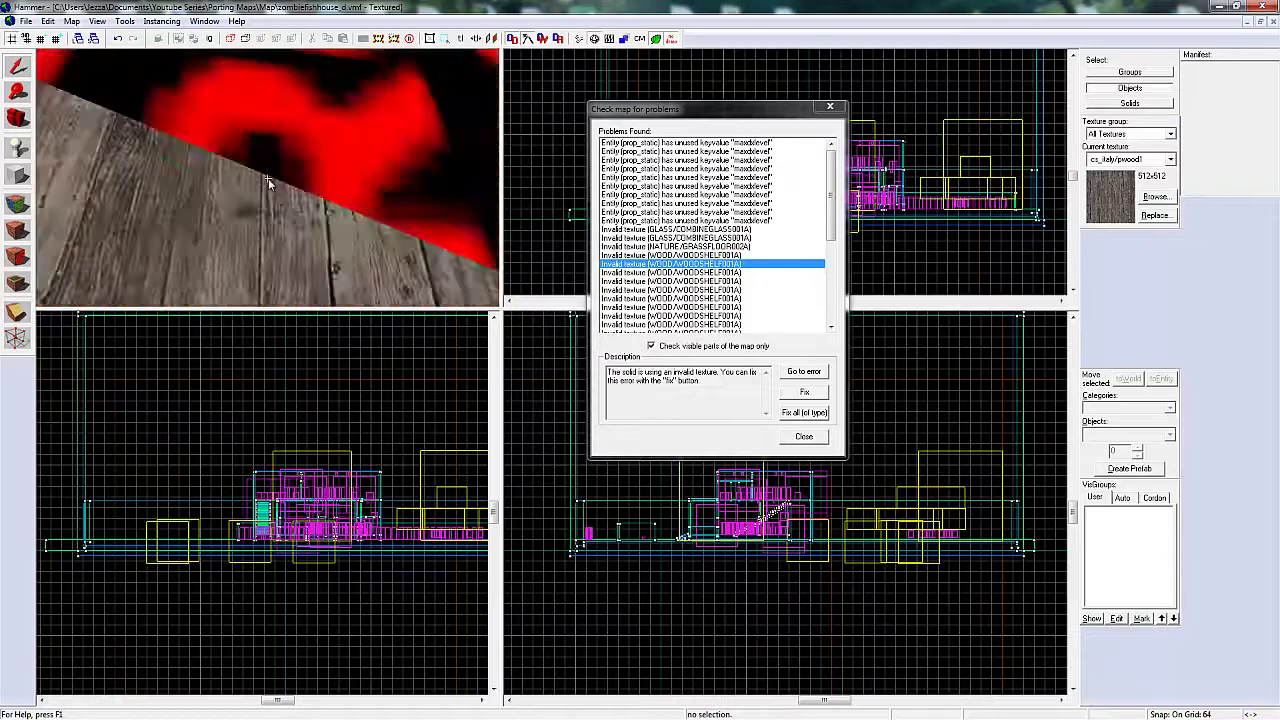
key("w")
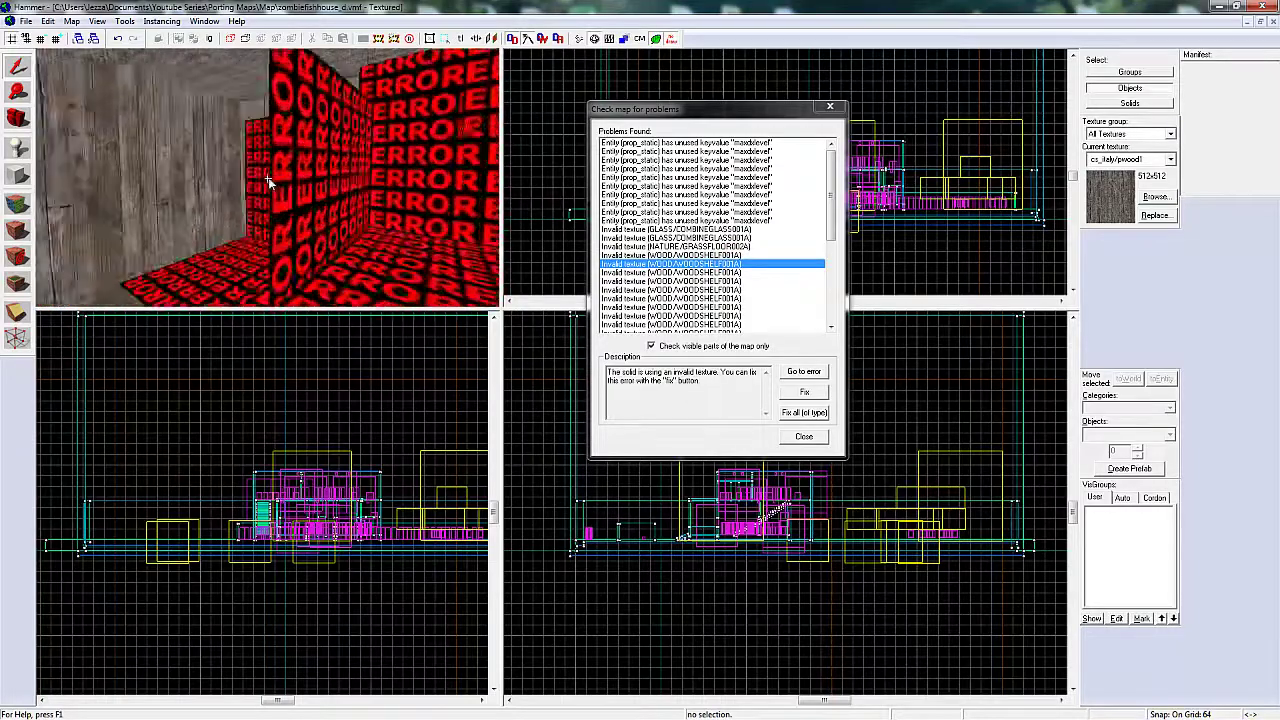